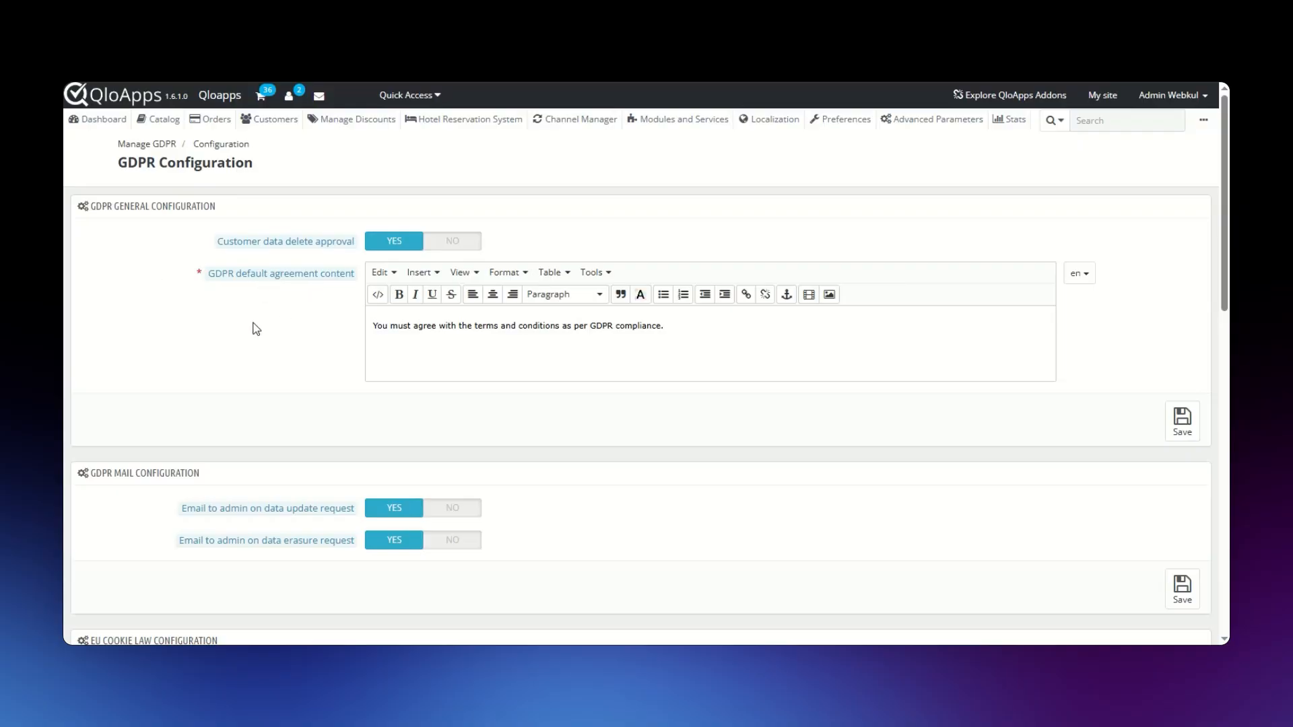
Examine the GDPR mail configuration and the EU cookie law settings for the cookie block's position and colours
scroll(254, 328, down, 2)
scroll(180, 327, down, 1)
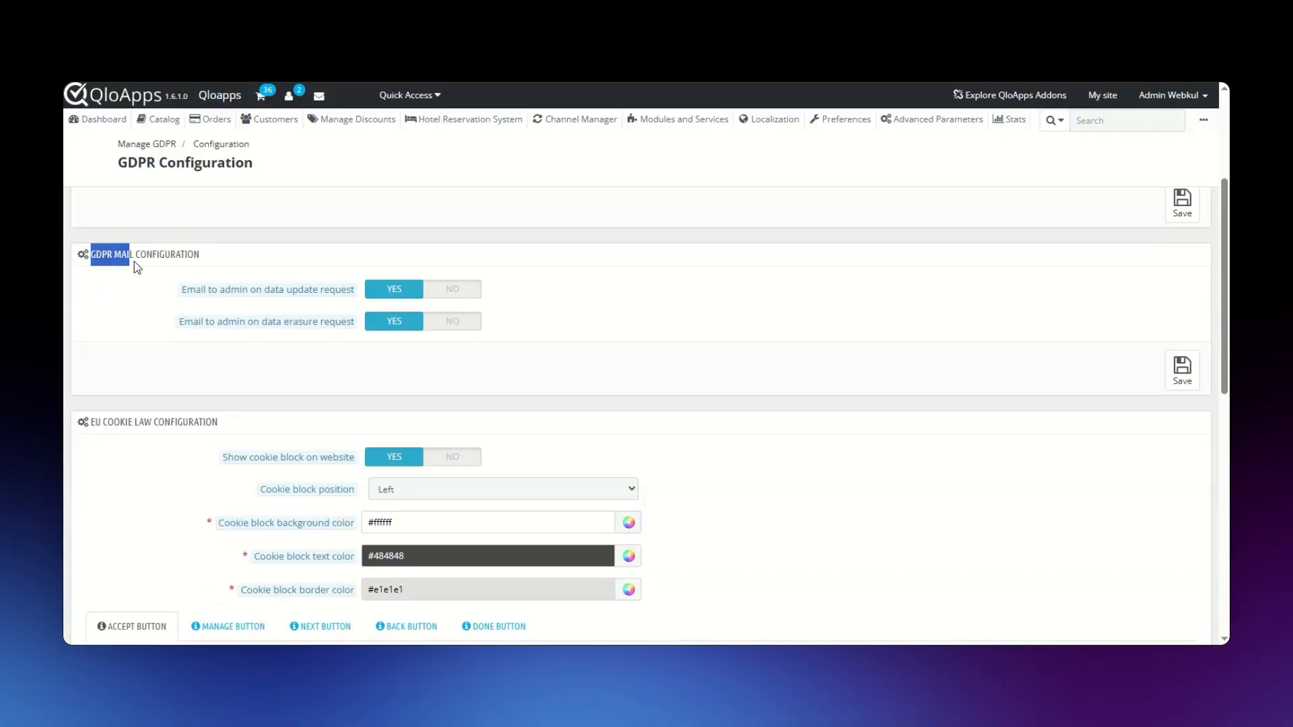
click(232, 260)
mouse_move(203, 294)
scroll(269, 348, down, 2)
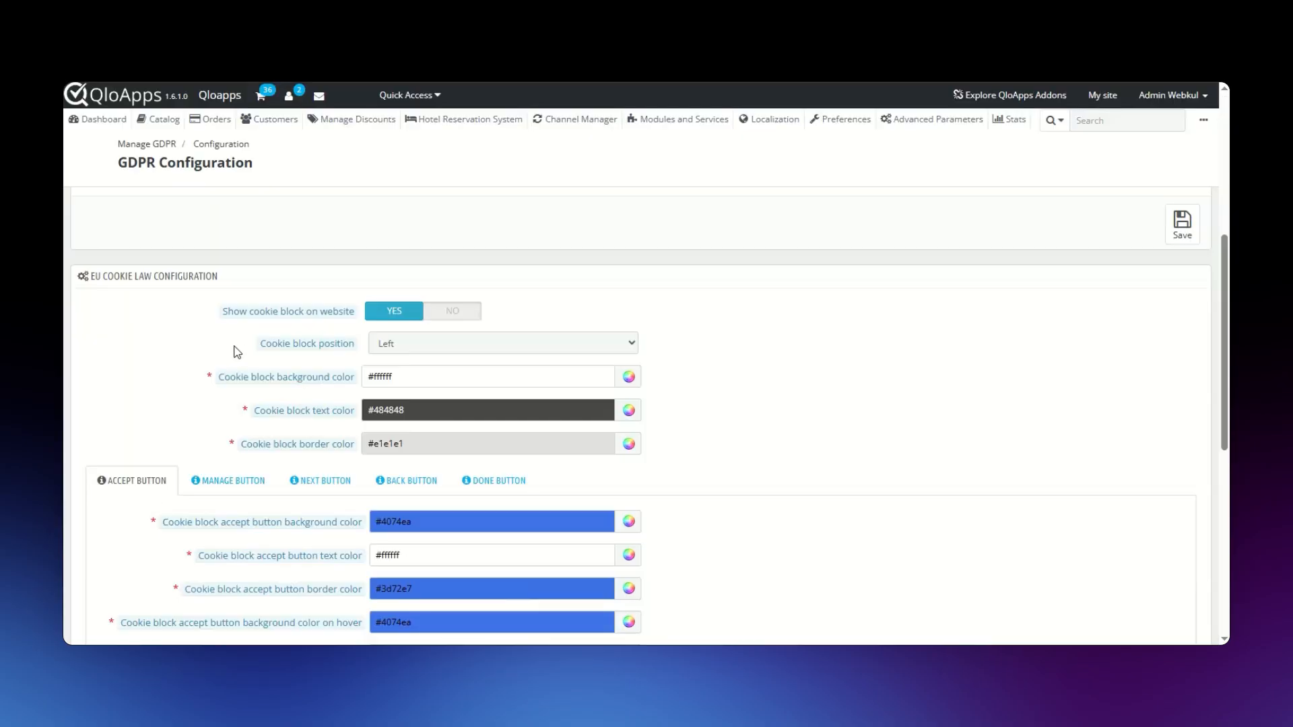
mouse_move(264, 347)
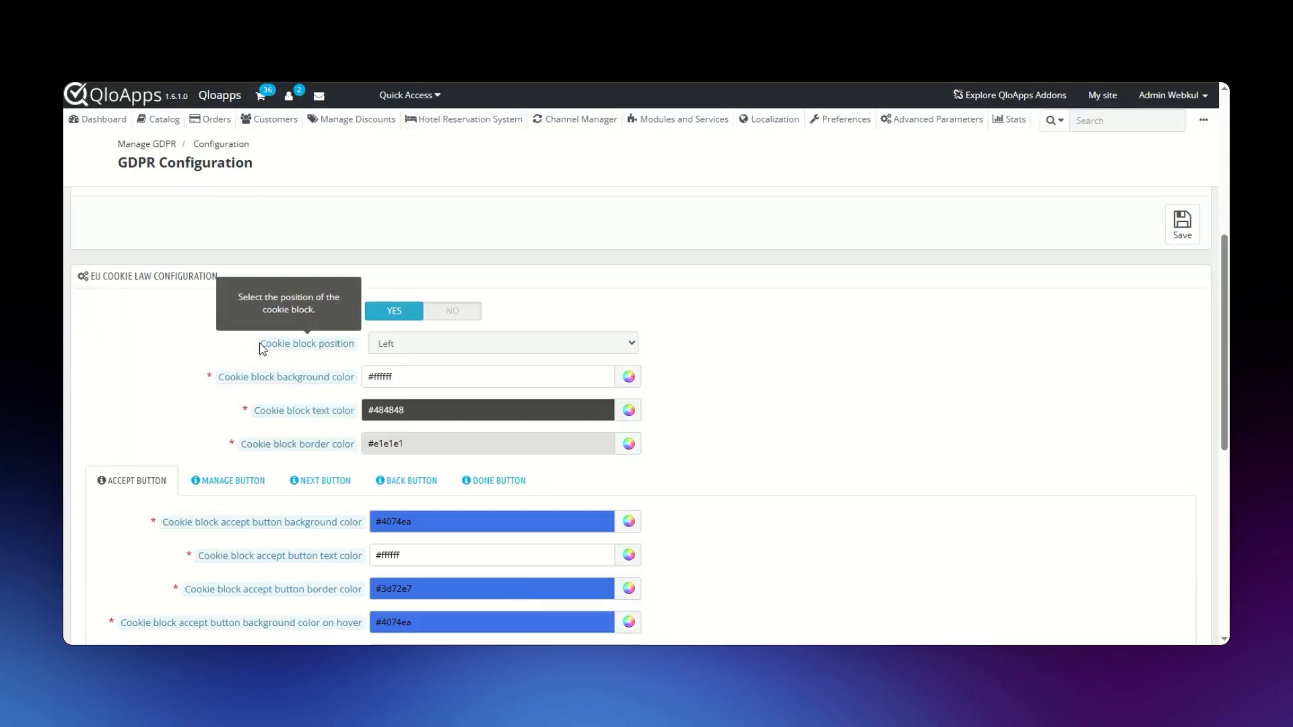
click(381, 347)
click(201, 360)
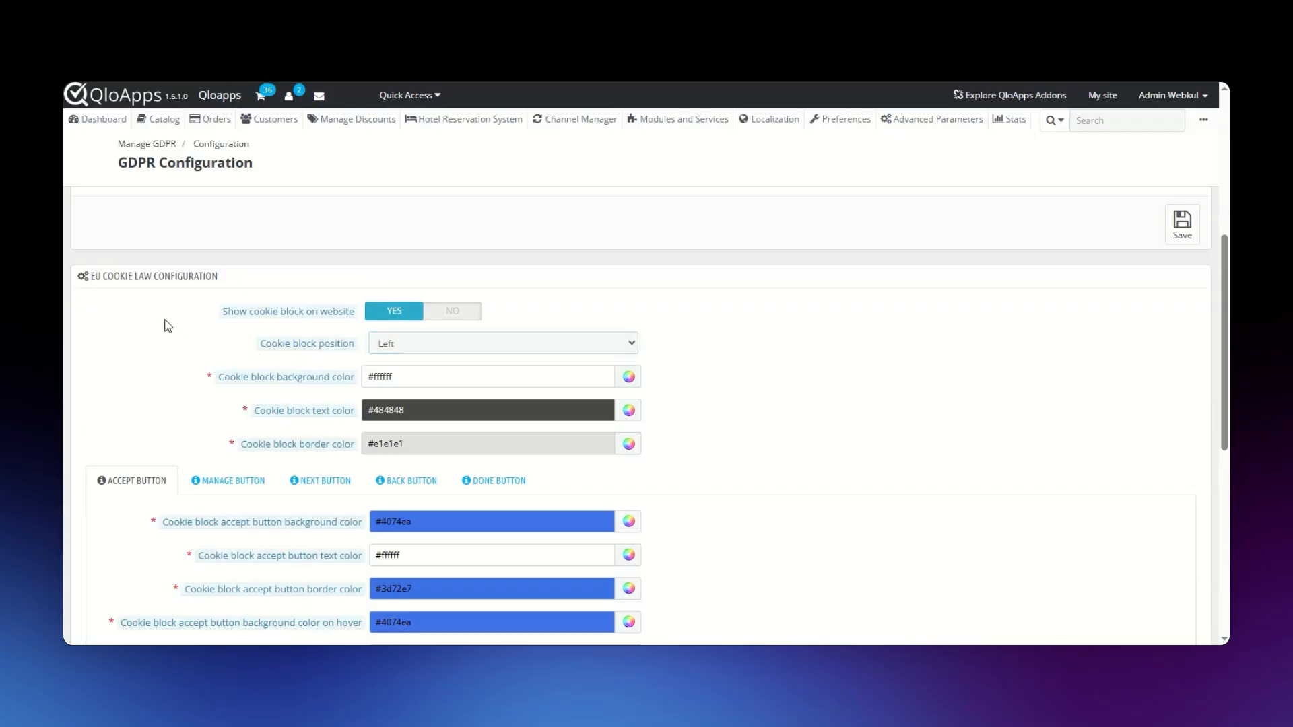
mouse_move(269, 389)
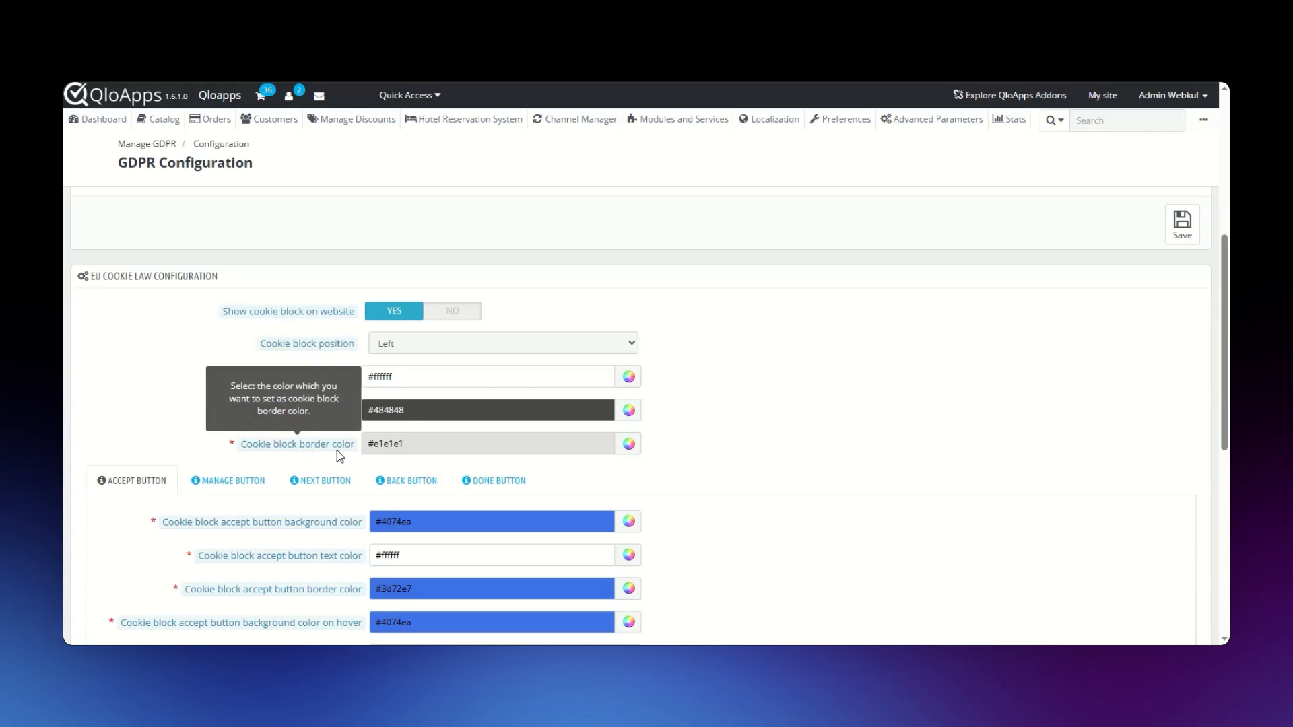
Review the colour settings of the cookie block's accept, manage and done buttons, plus the cookie block image and content
scroll(159, 435, down, 2)
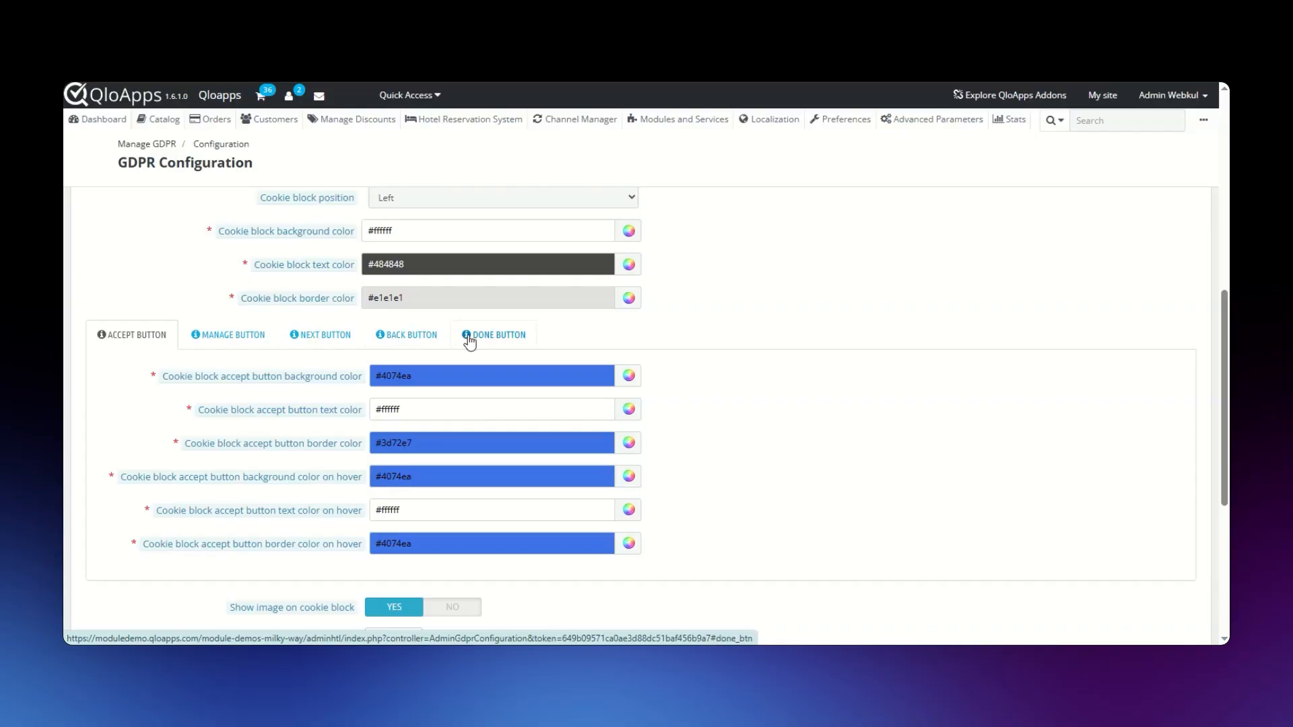
scroll(292, 324, down, 1)
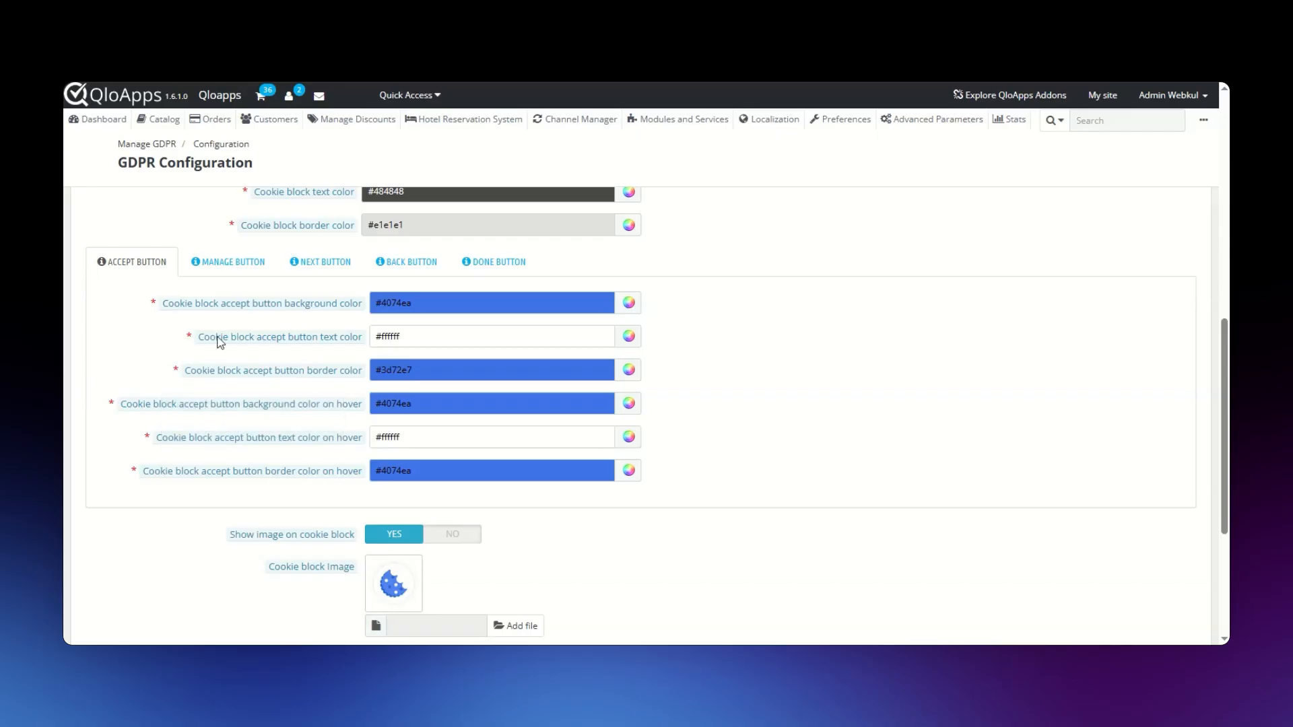
click(218, 277)
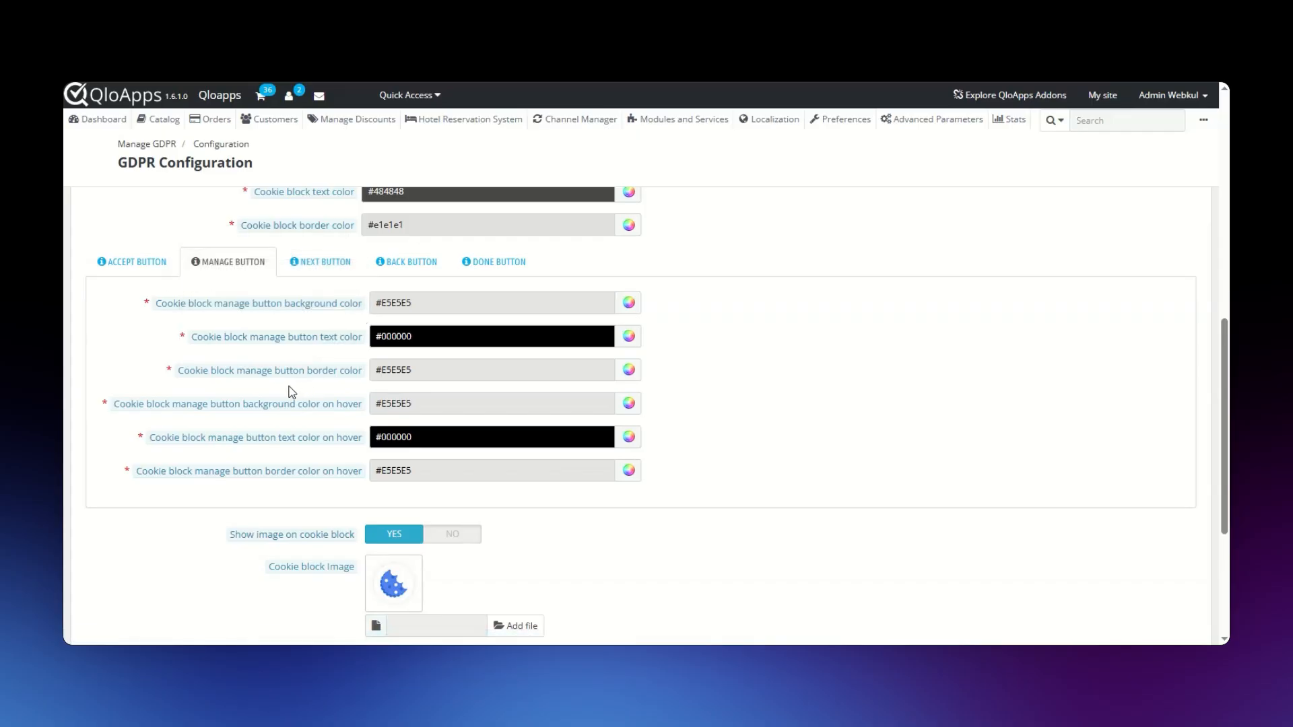
scroll(283, 377, down, 3)
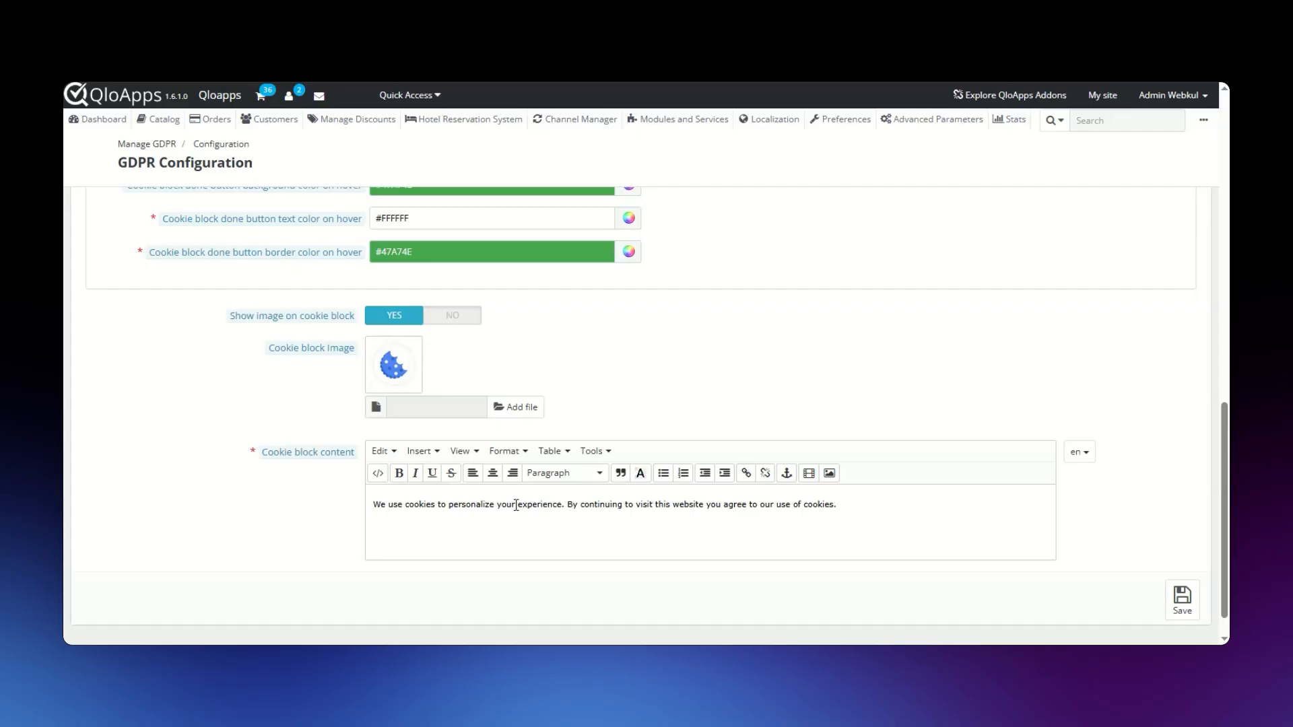
scroll(1056, 384, up, 3)
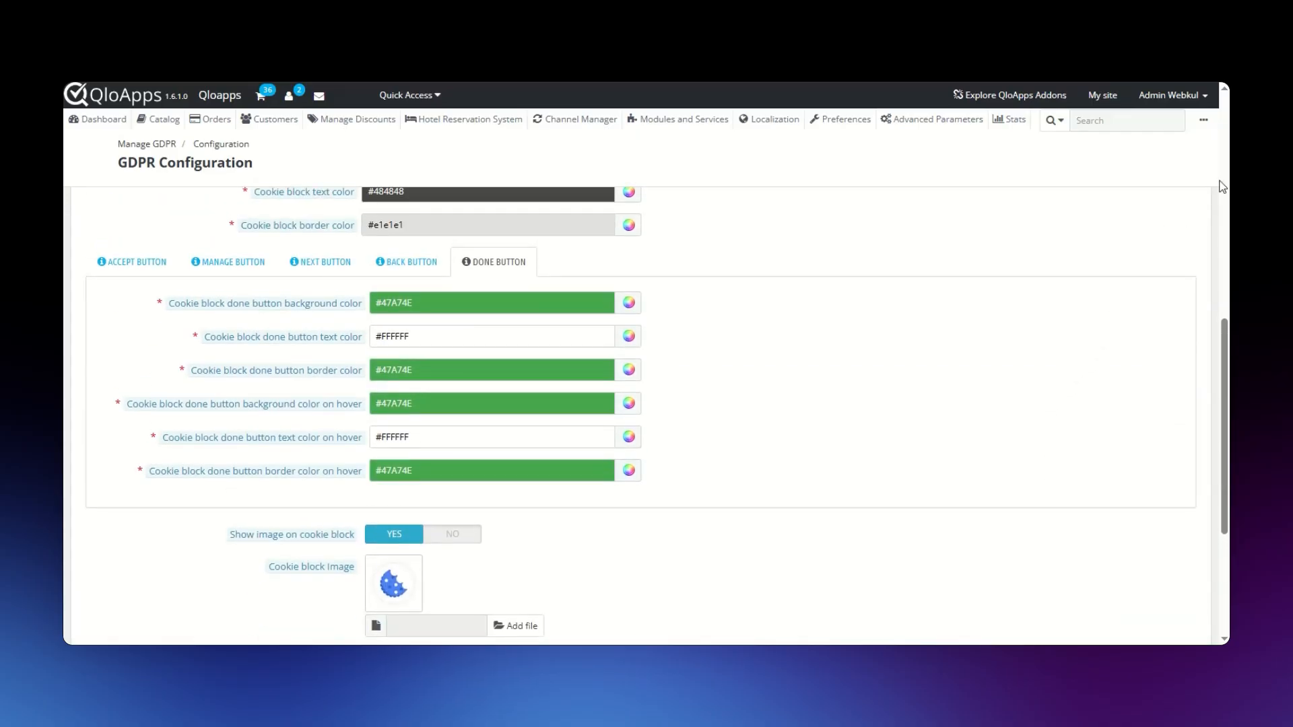
Open the Manage GDPR Agreement Data page
click(1204, 120)
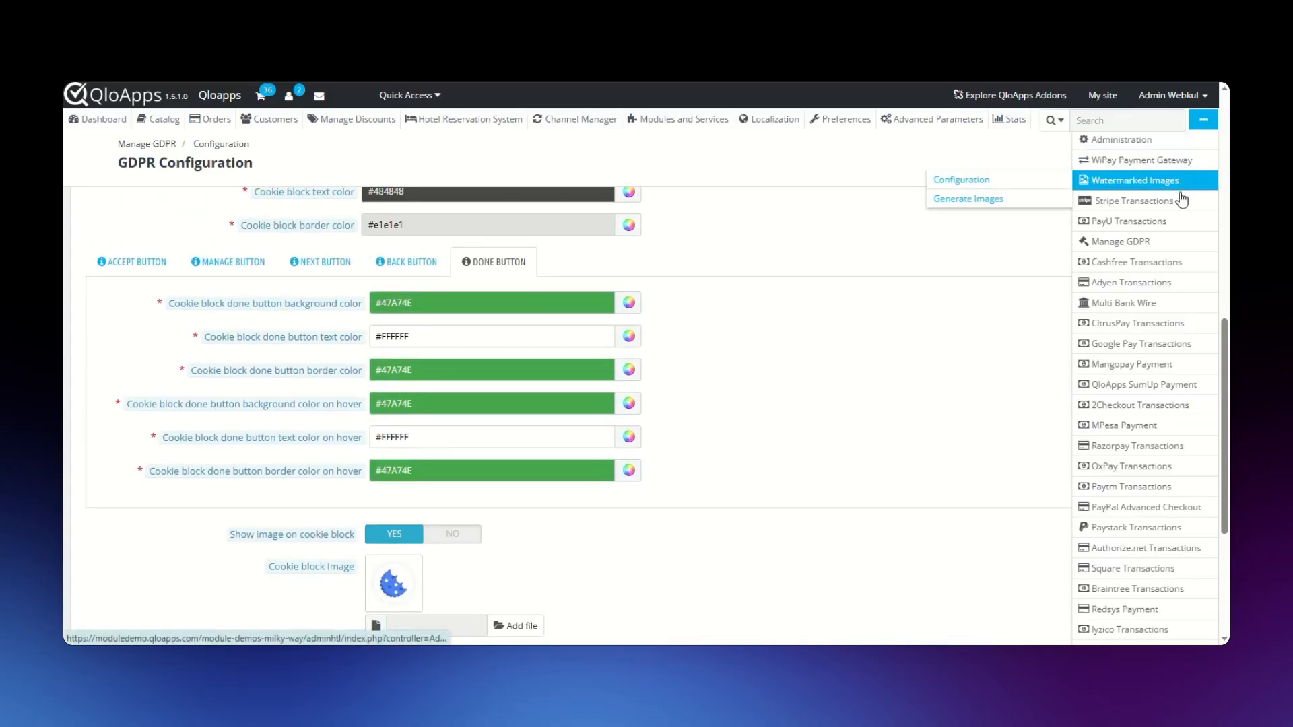
mouse_move(1145, 244)
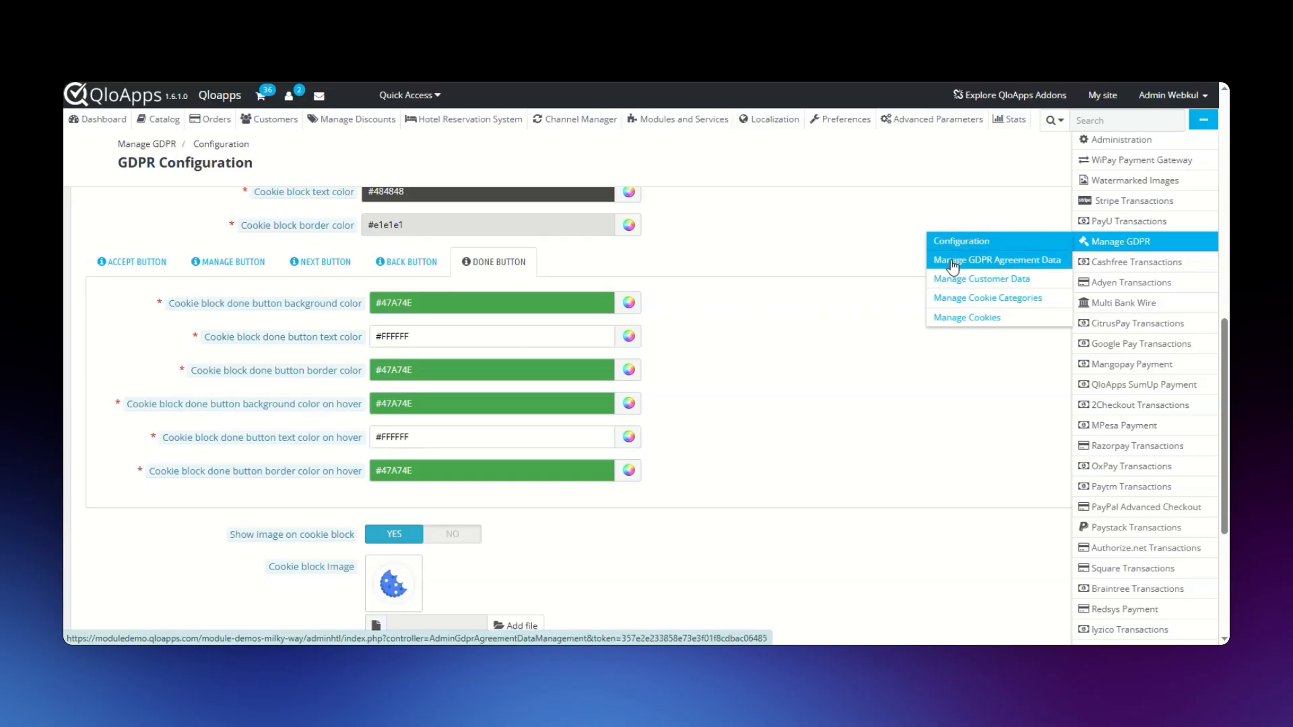
click(997, 264)
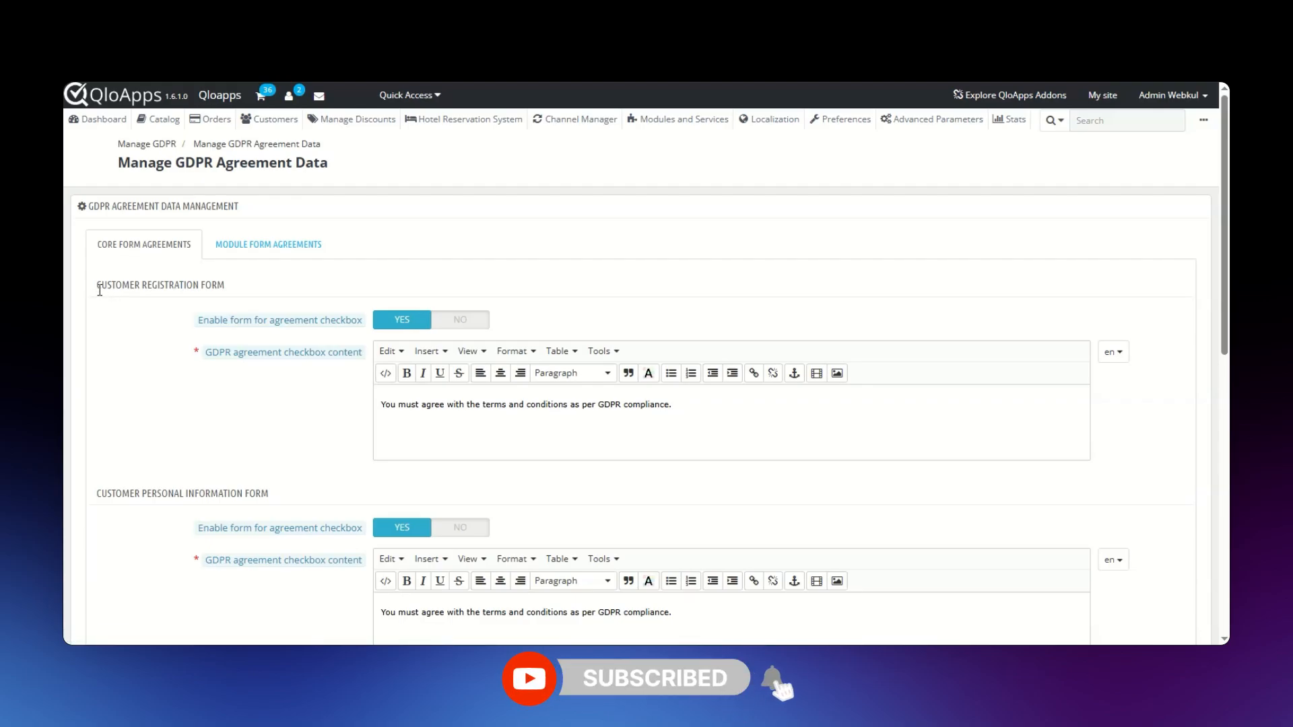
Examine the core agreement checkbox settings for the customer registration, personal information, contact and address forms
drag(96, 286, 231, 294)
click(231, 294)
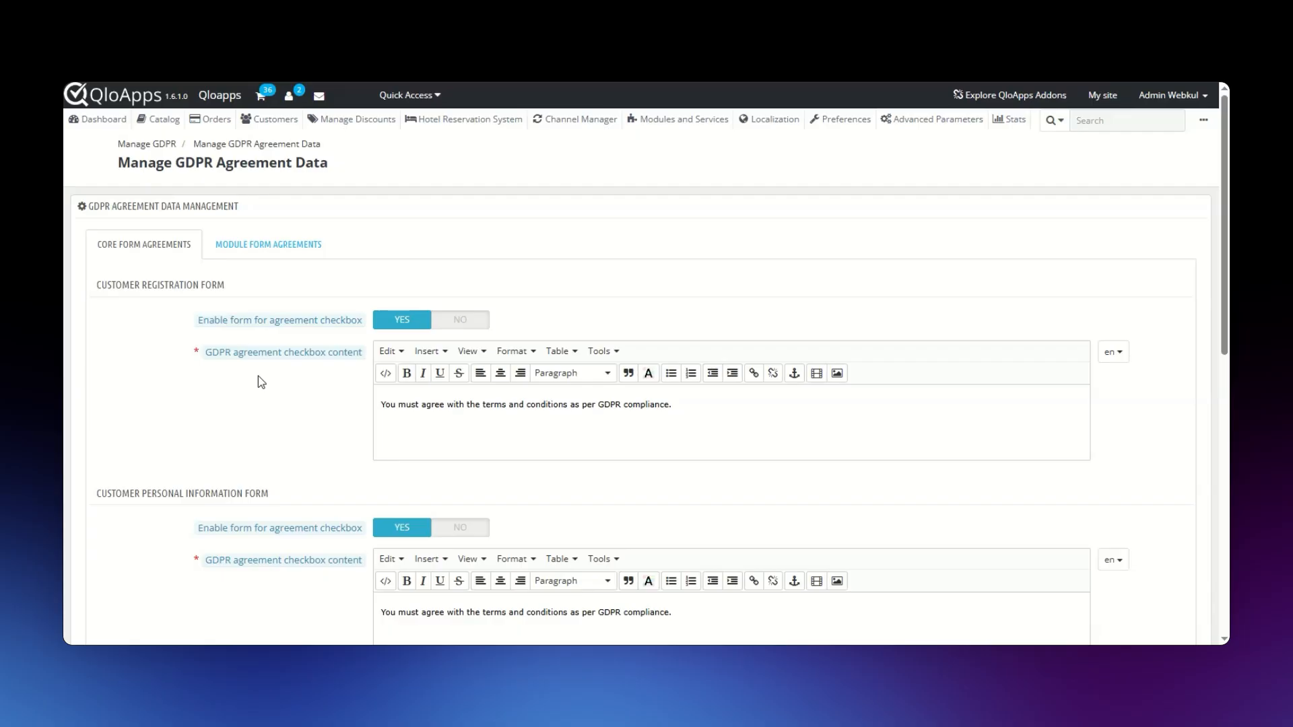
scroll(259, 381, down, 2)
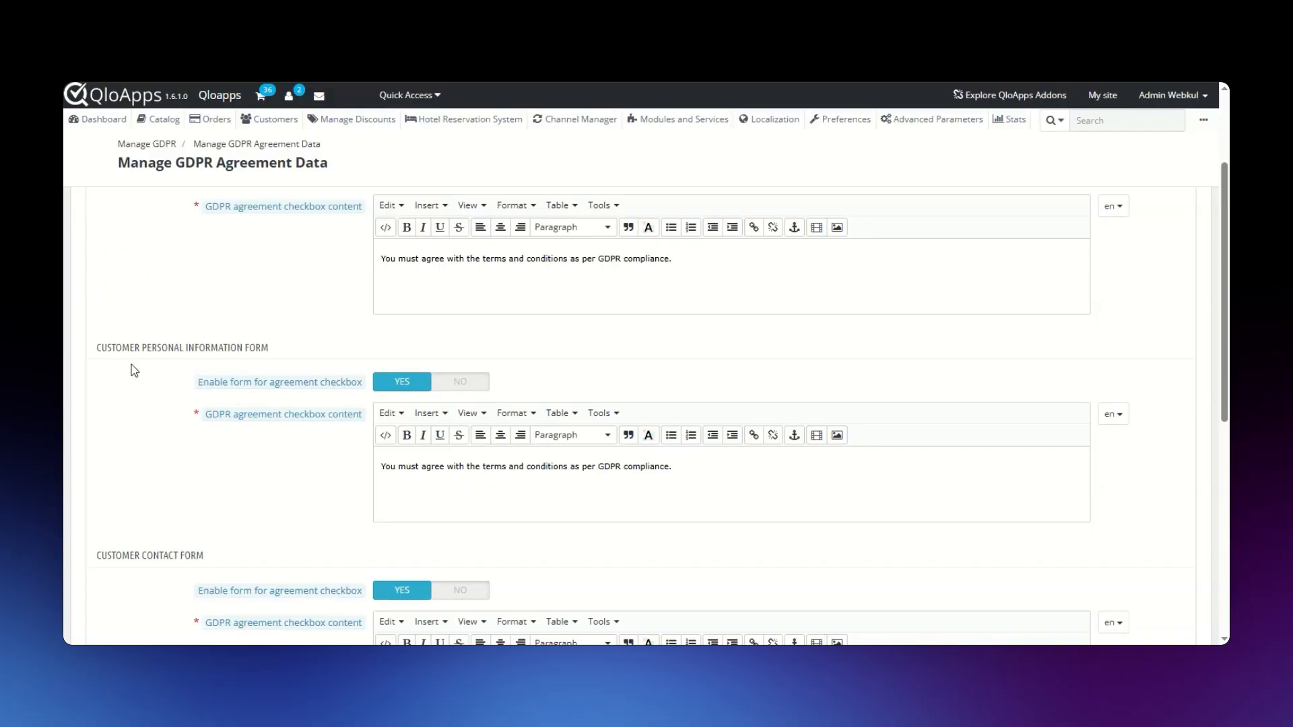
scroll(128, 353, down, 3)
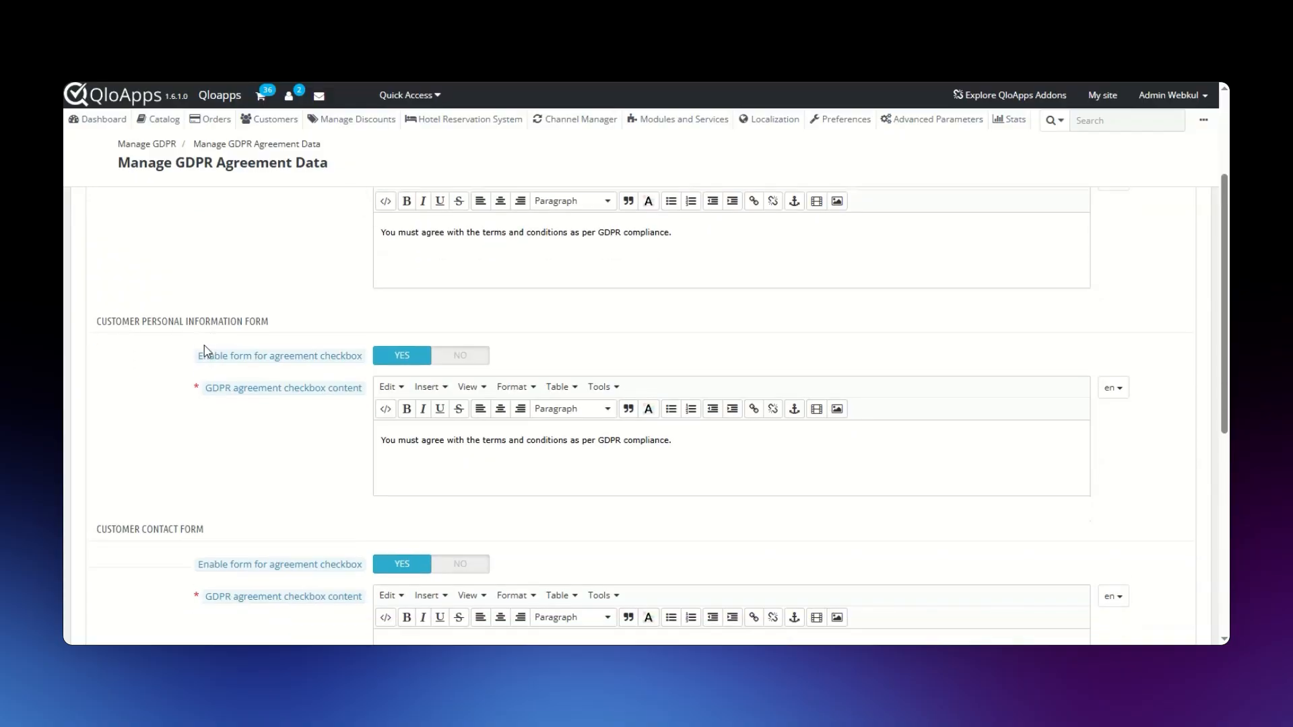
drag(132, 340, 203, 338)
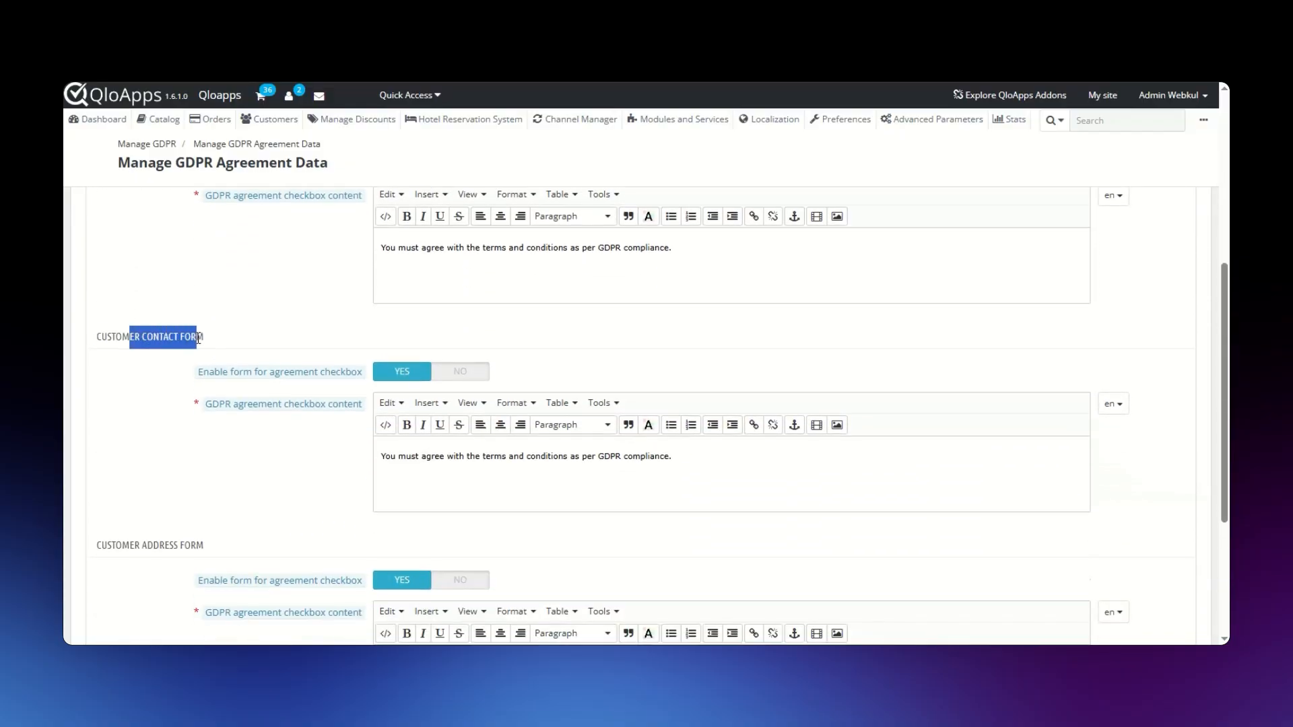
click(231, 332)
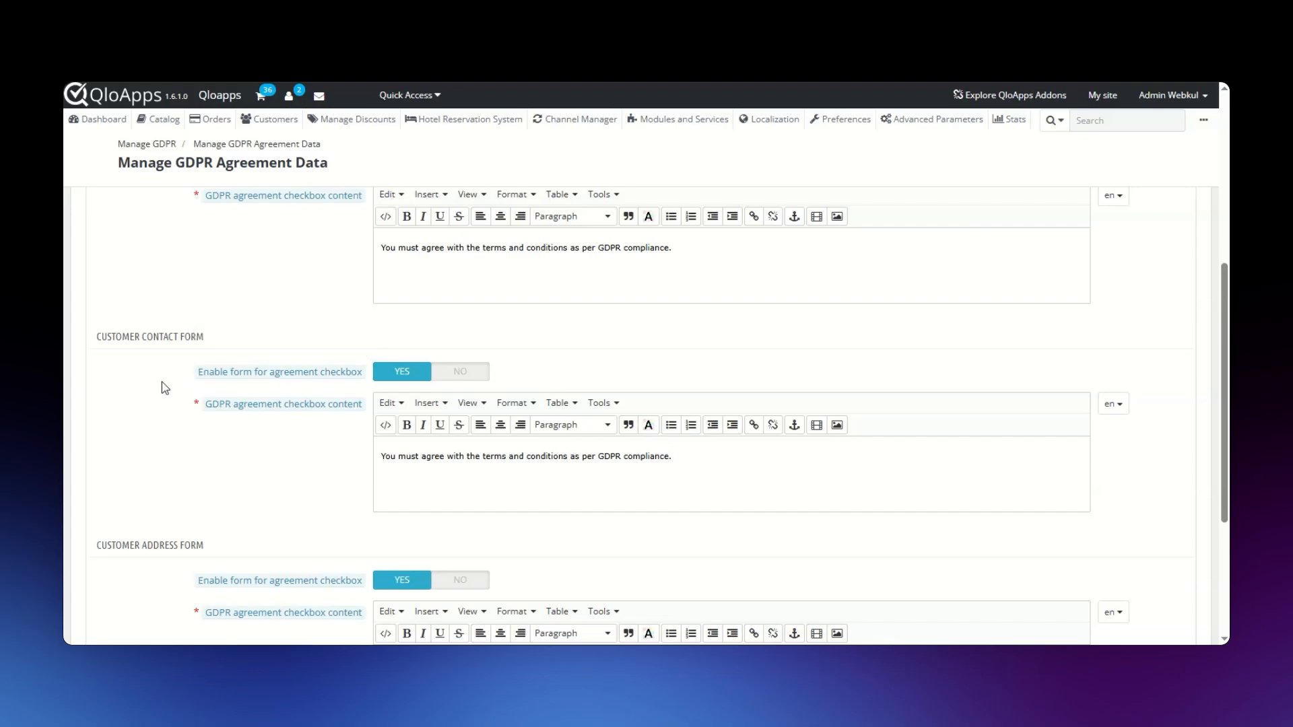
drag(108, 338, 206, 333)
click(222, 335)
scroll(121, 373, down, 2)
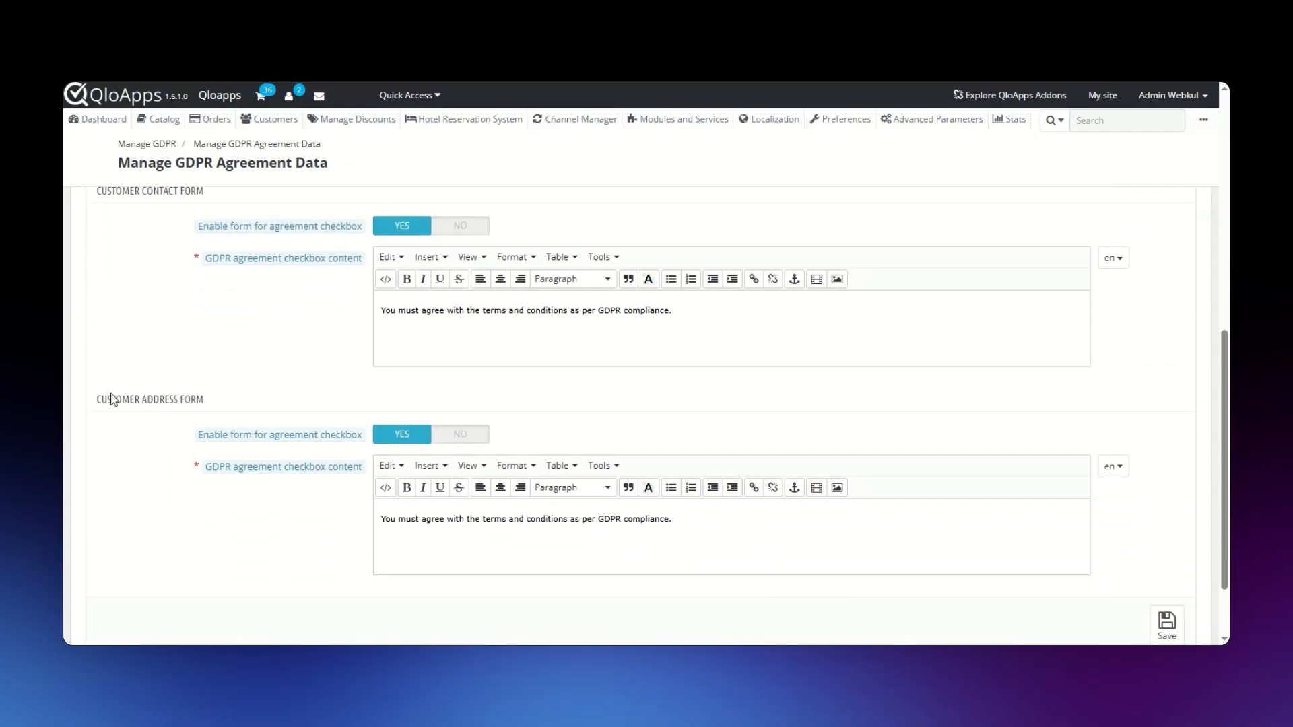
drag(112, 398, 206, 402)
click(231, 401)
scroll(476, 522, down, 2)
Show the module form agreements to view the newsletter block's agreement checkbox settings
scroll(498, 485, up, 5)
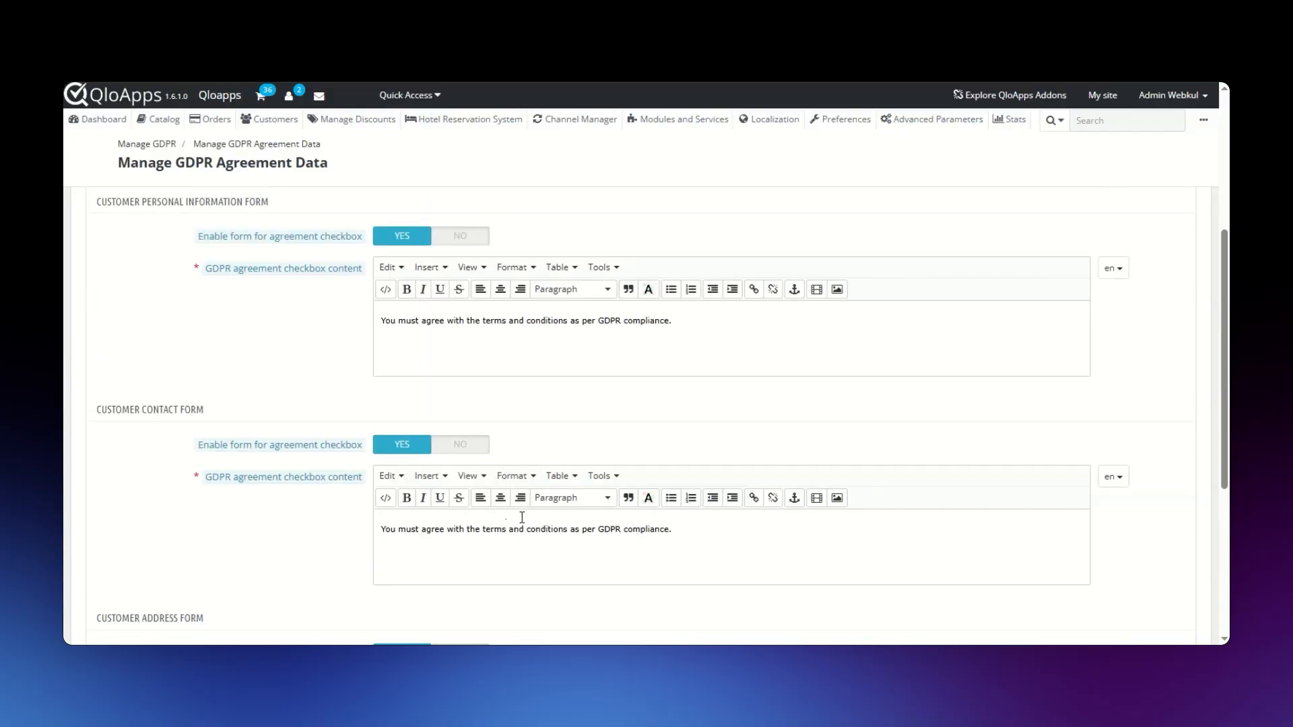
scroll(496, 415, up, 3)
scroll(504, 385, up, 2)
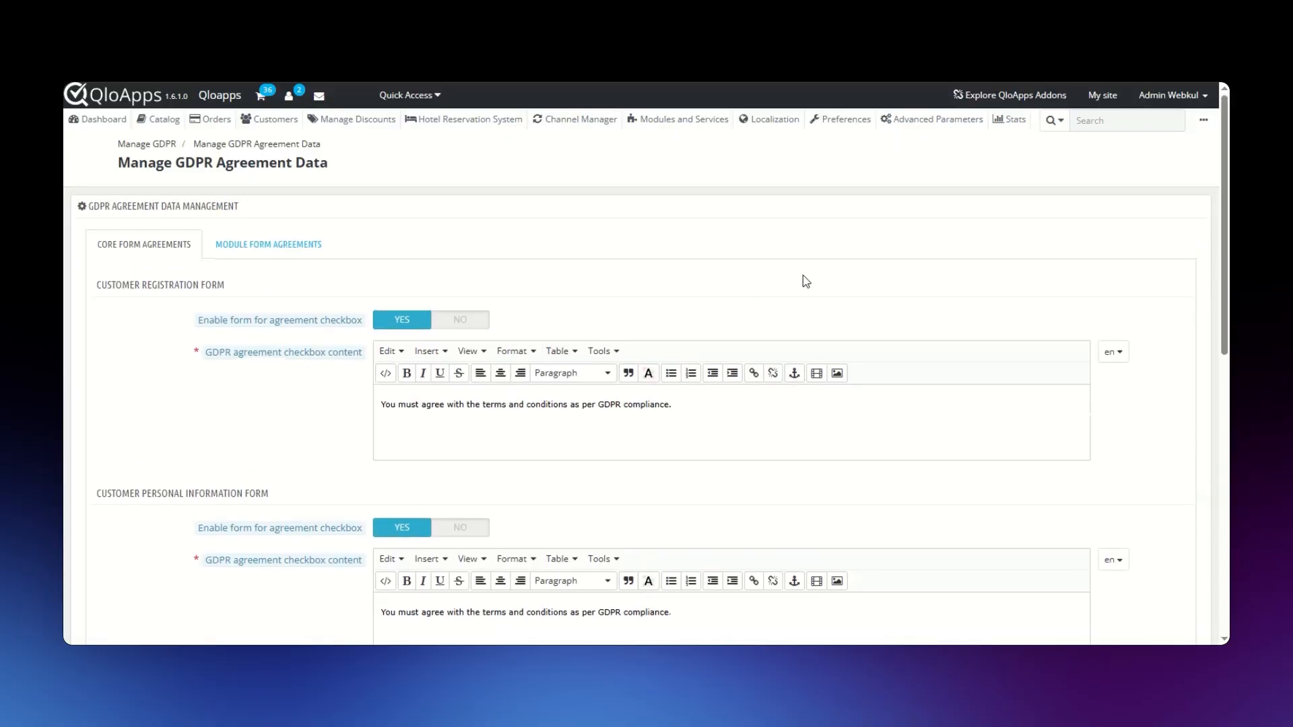
click(251, 253)
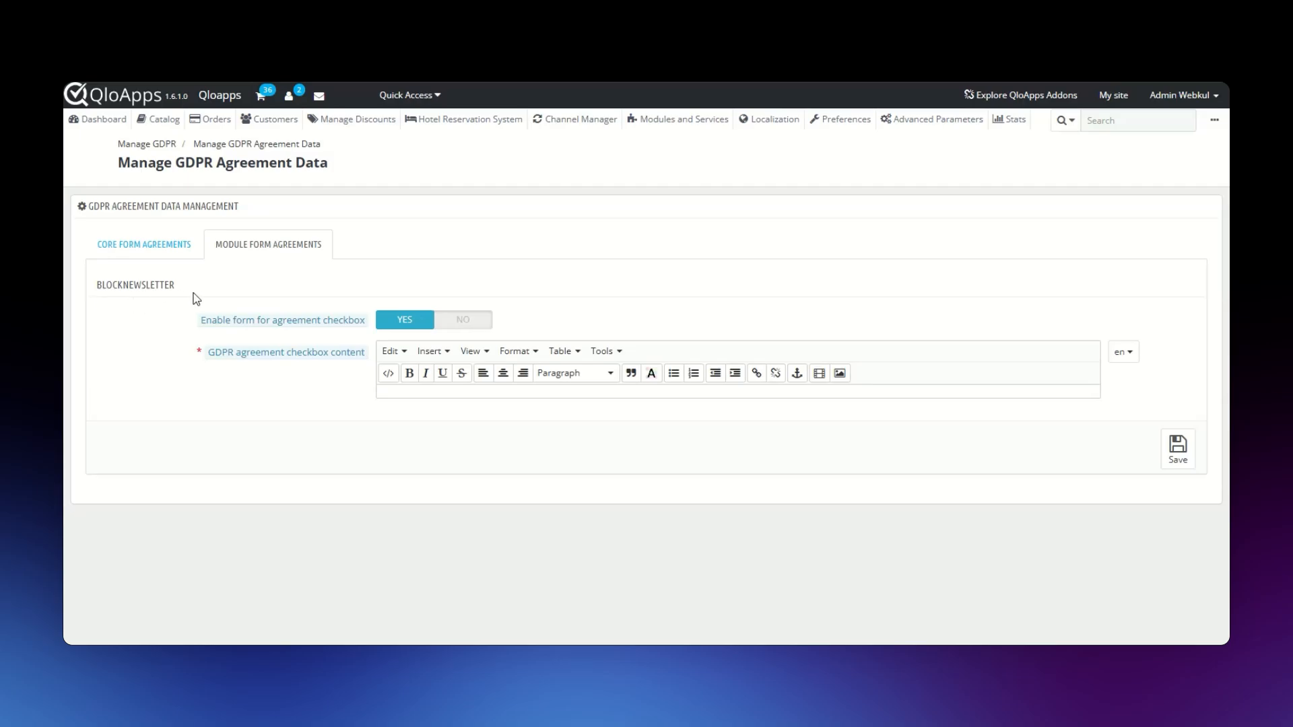
Search for the customer by name in Manage Customer Data and open the matching customer's data record
mouse_move(1222, 128)
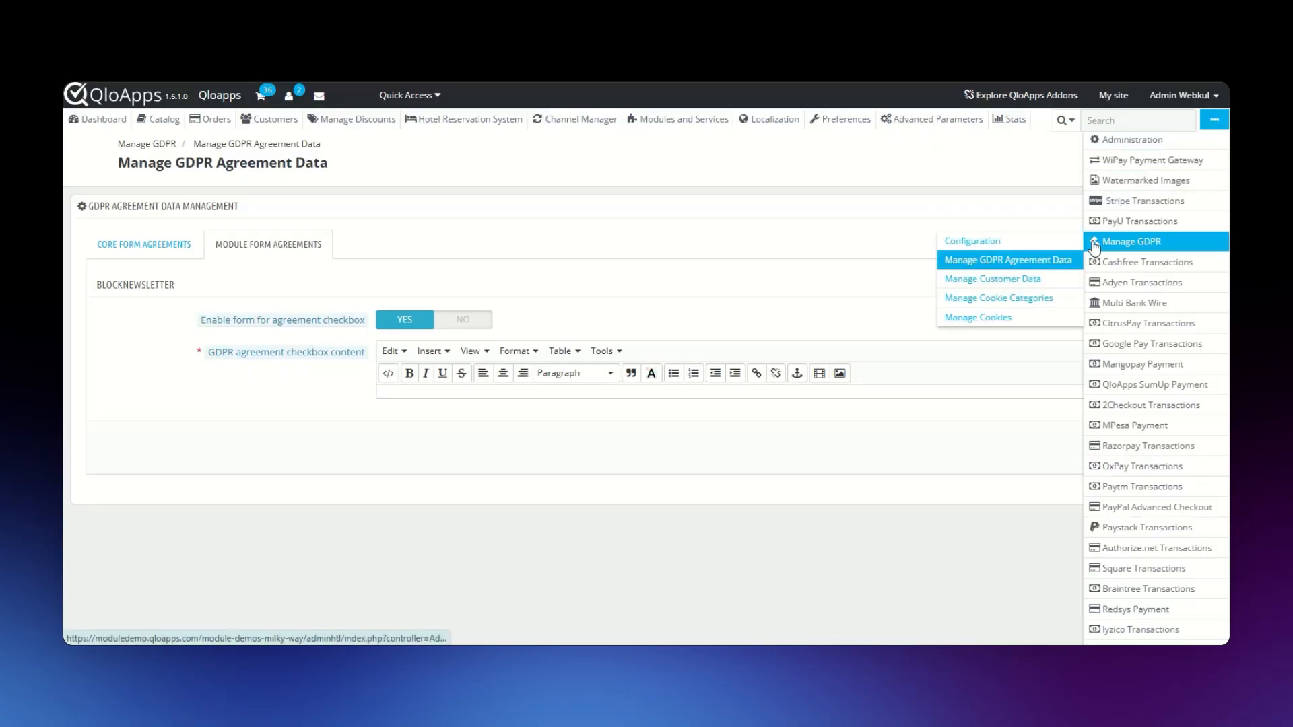
click(982, 279)
click(565, 256)
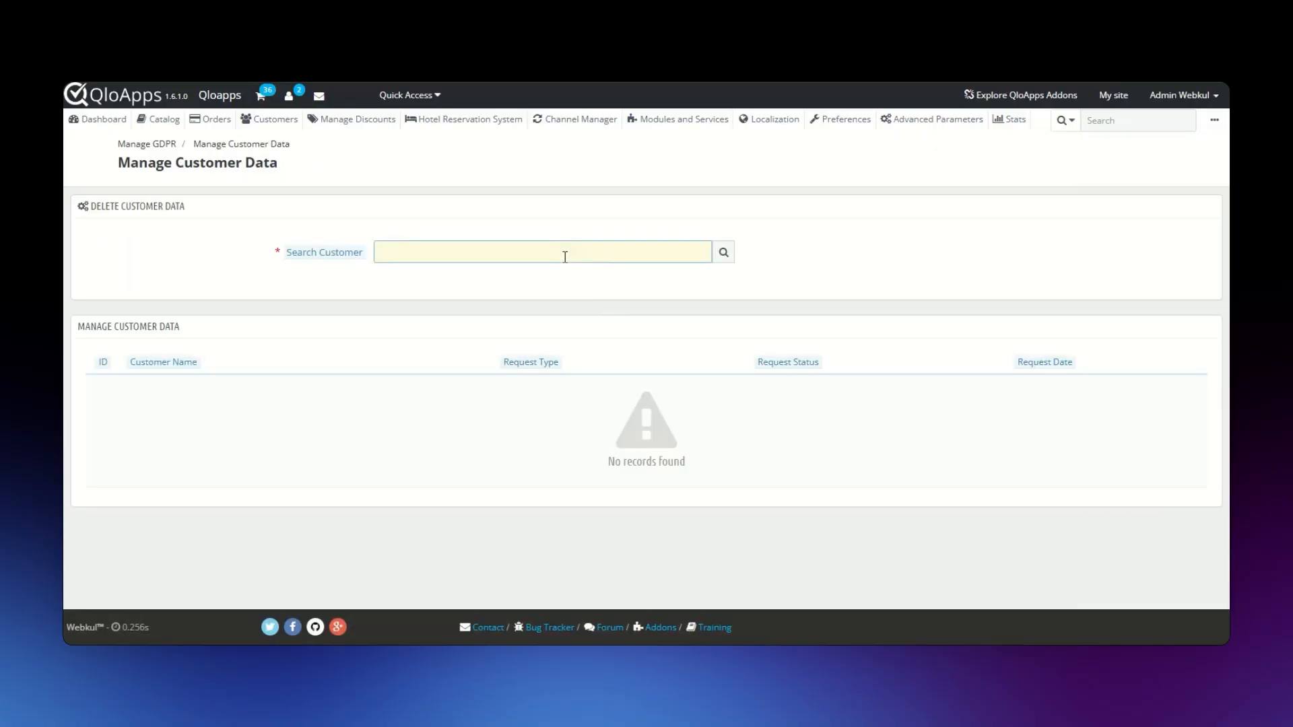
text(demo)
click(470, 278)
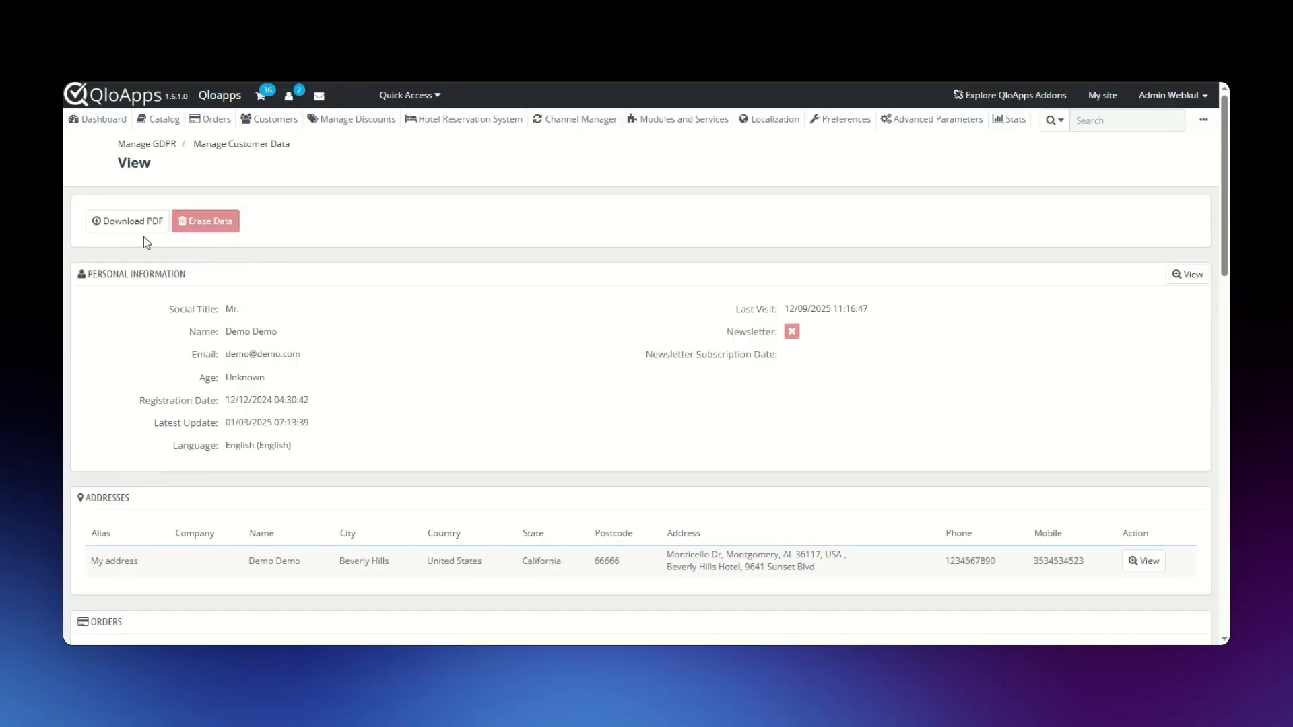
Open the Manage Cookie Categories page of the GDPR module
click(1203, 120)
mouse_move(1178, 192)
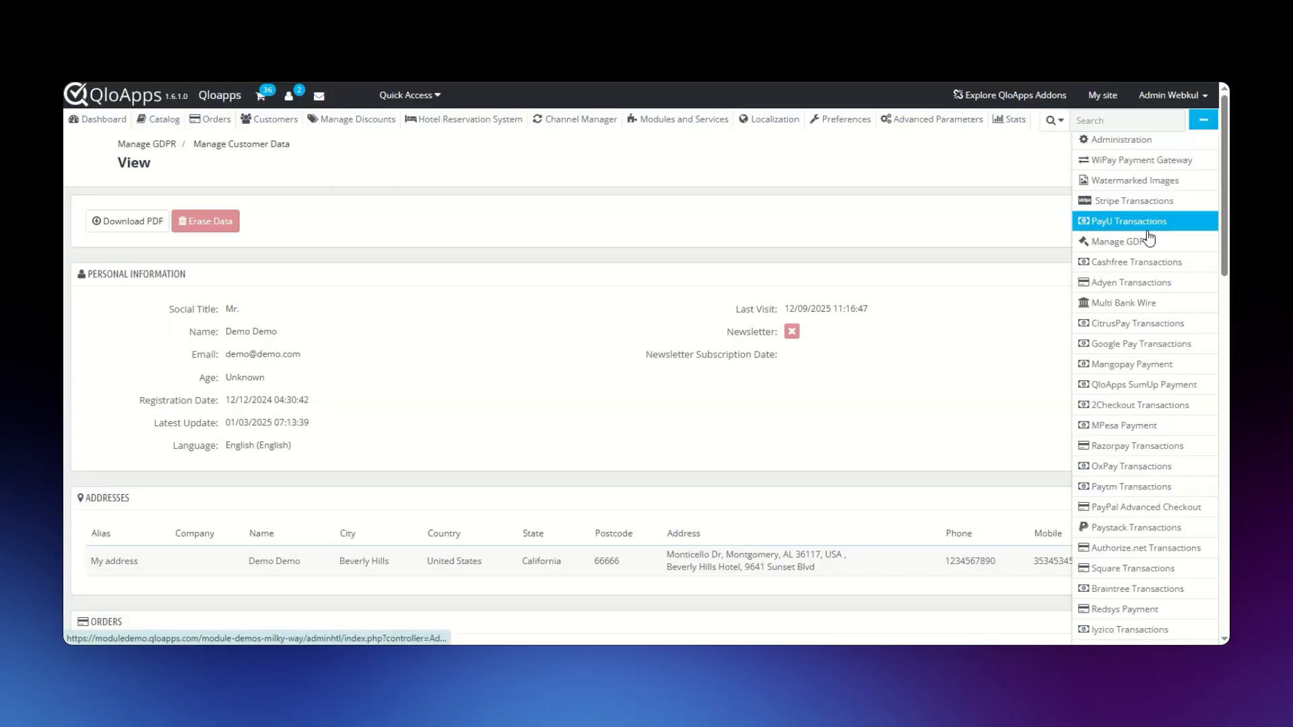
mouse_move(1138, 243)
click(1011, 302)
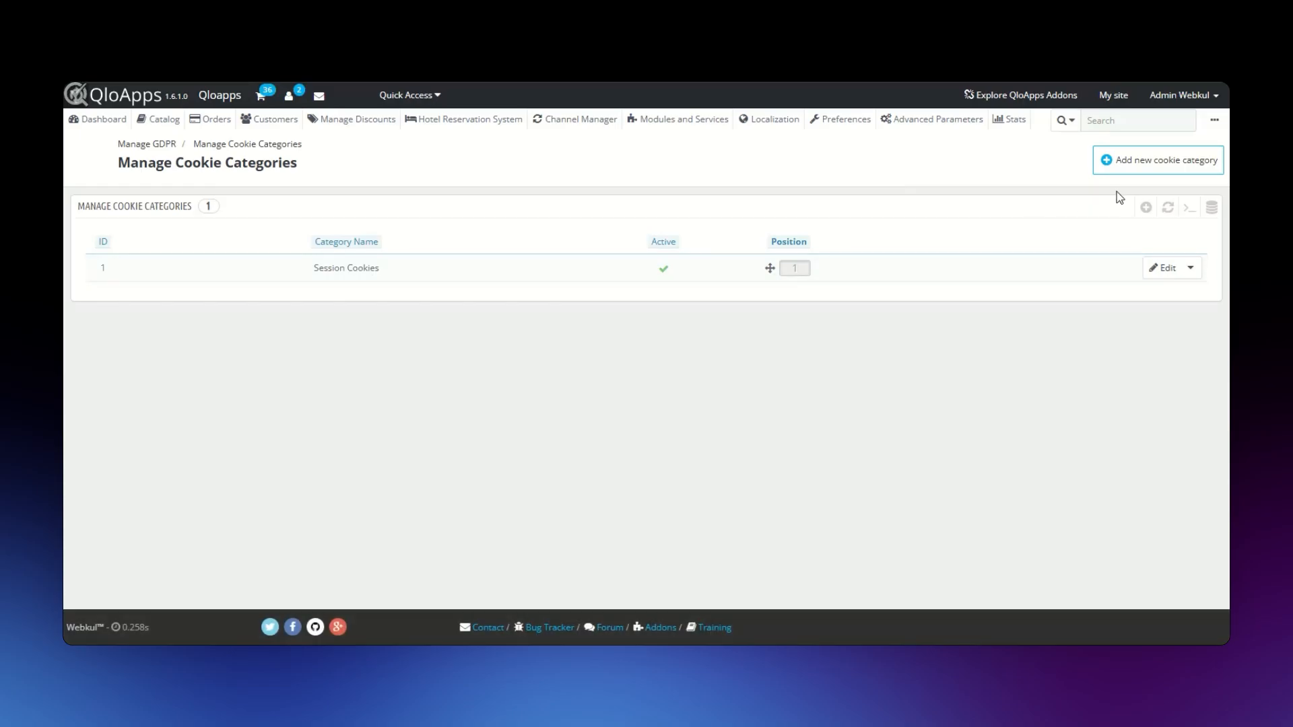
Open the Testimonial block cookie for editing from the Manage Cookies list
click(1214, 119)
mouse_move(1132, 241)
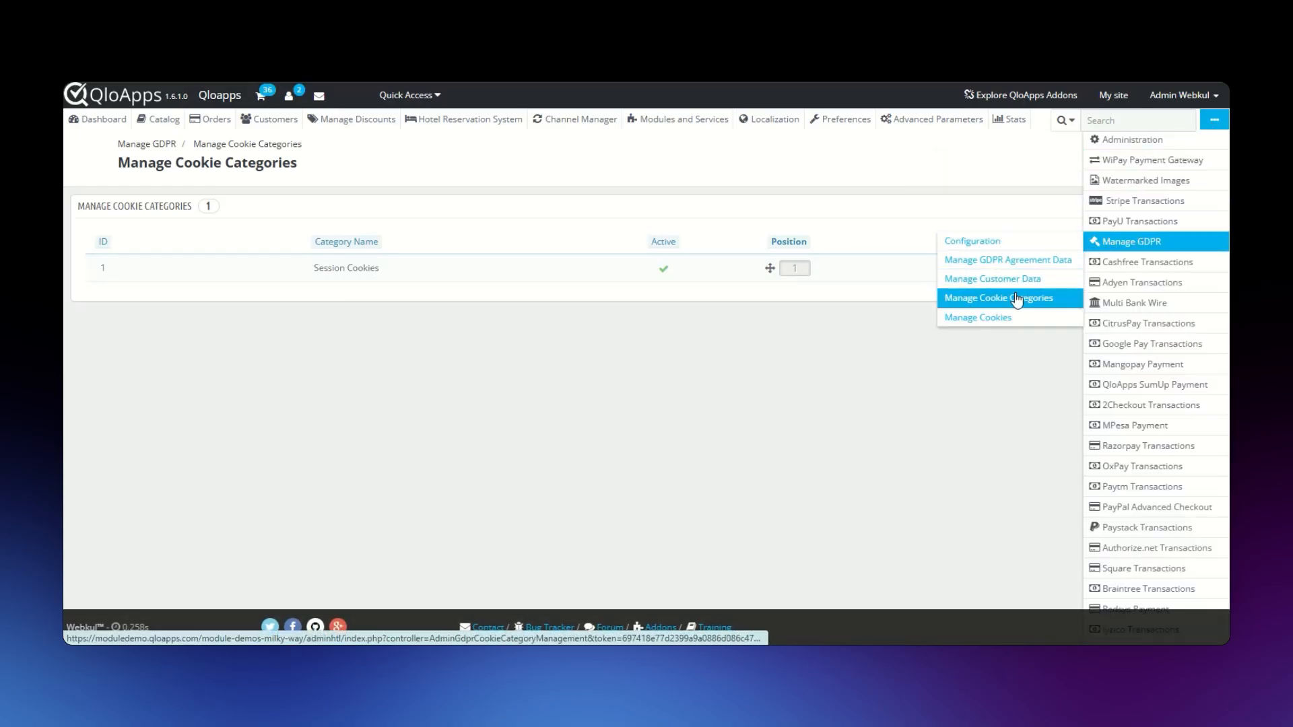
click(976, 317)
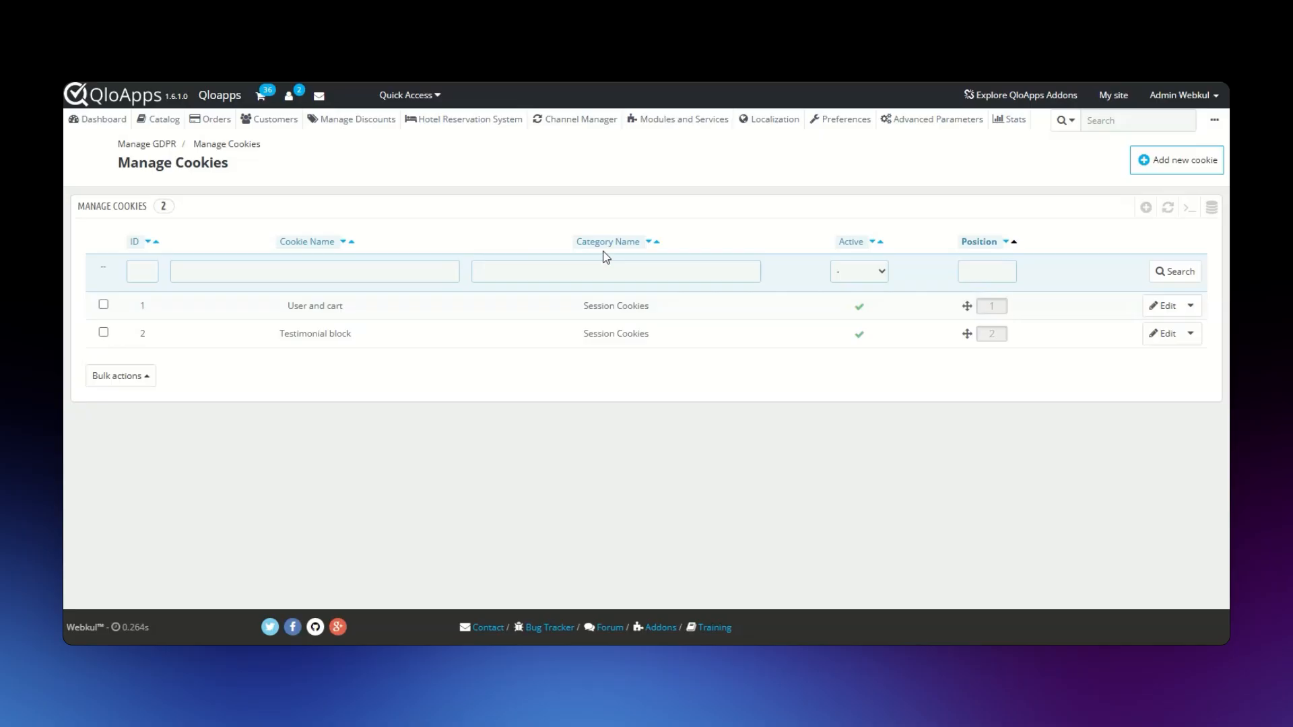
mouse_move(578, 246)
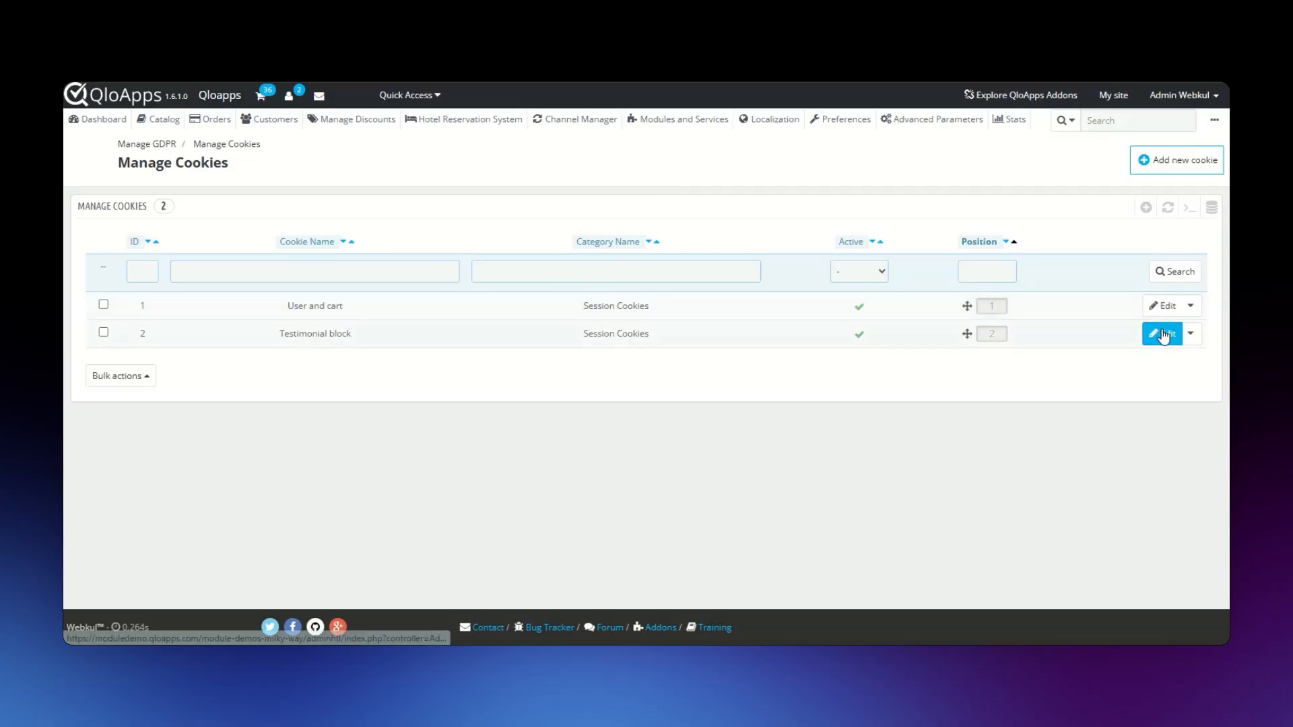
click(1163, 336)
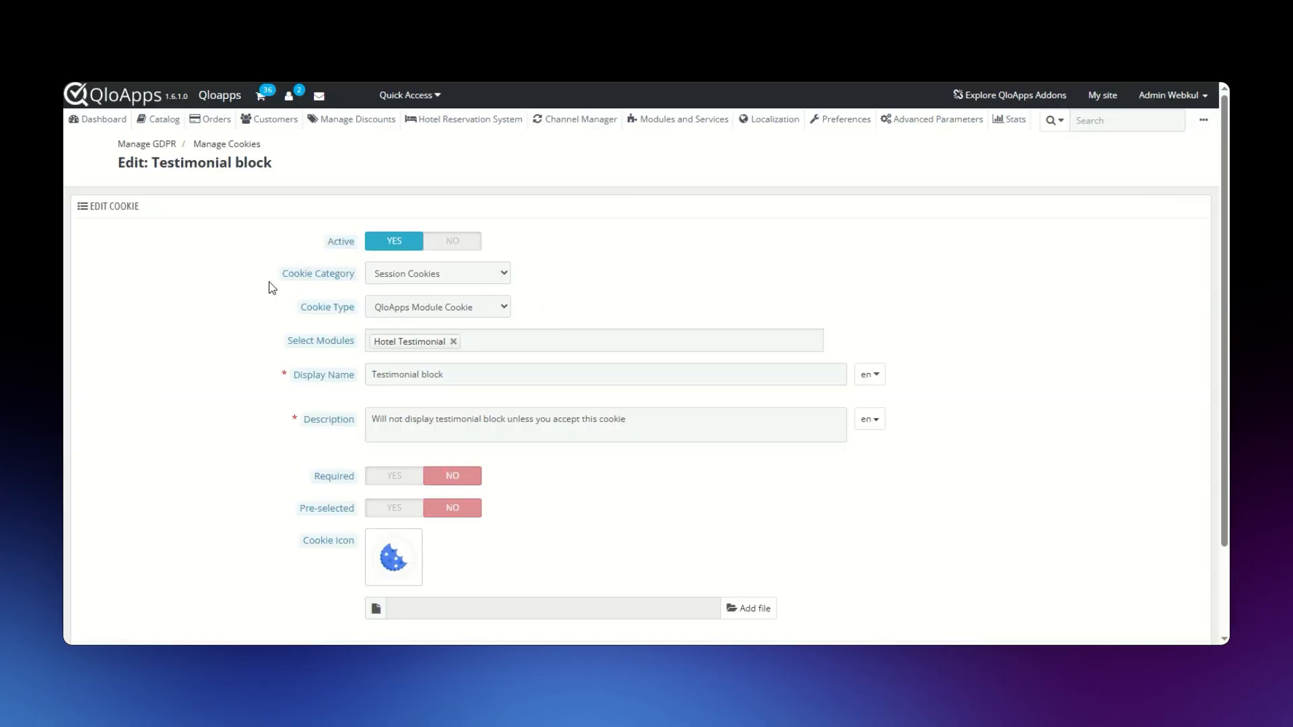
Examine the Testimonial block cookie's category and type options, assigned module, display name, description and icon settings
click(385, 273)
click(386, 276)
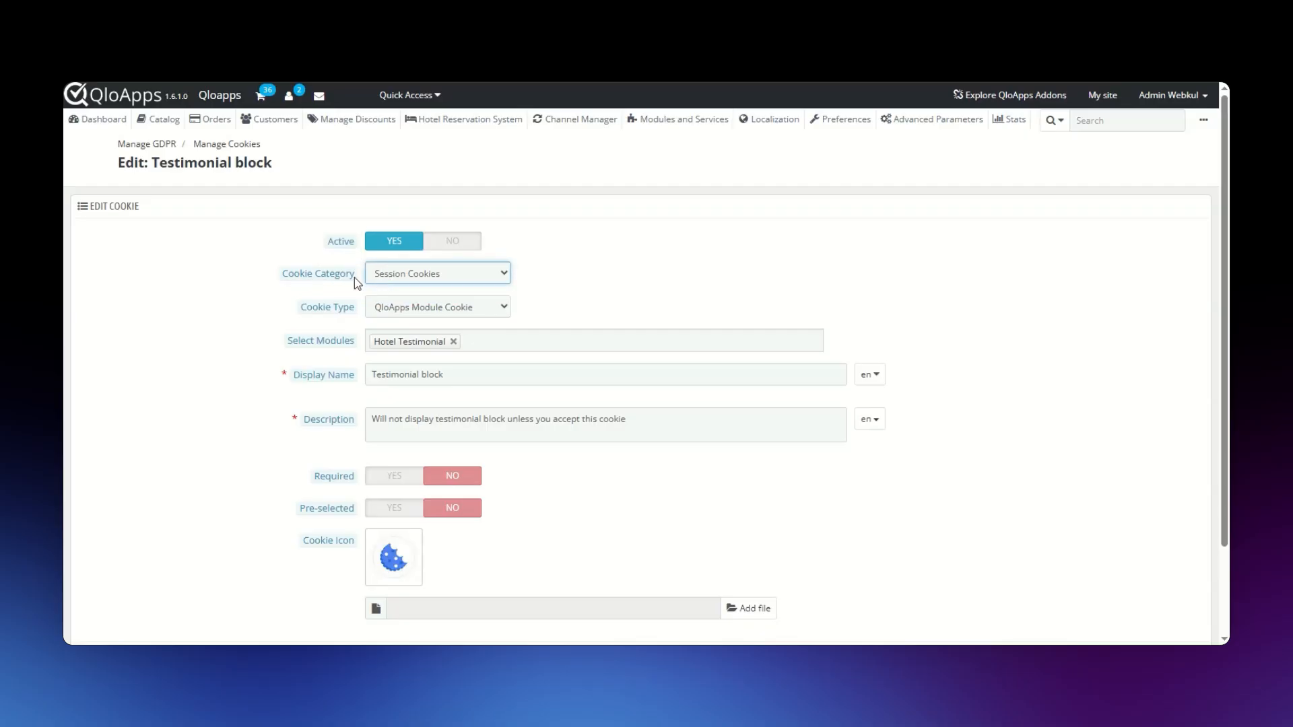
click(418, 309)
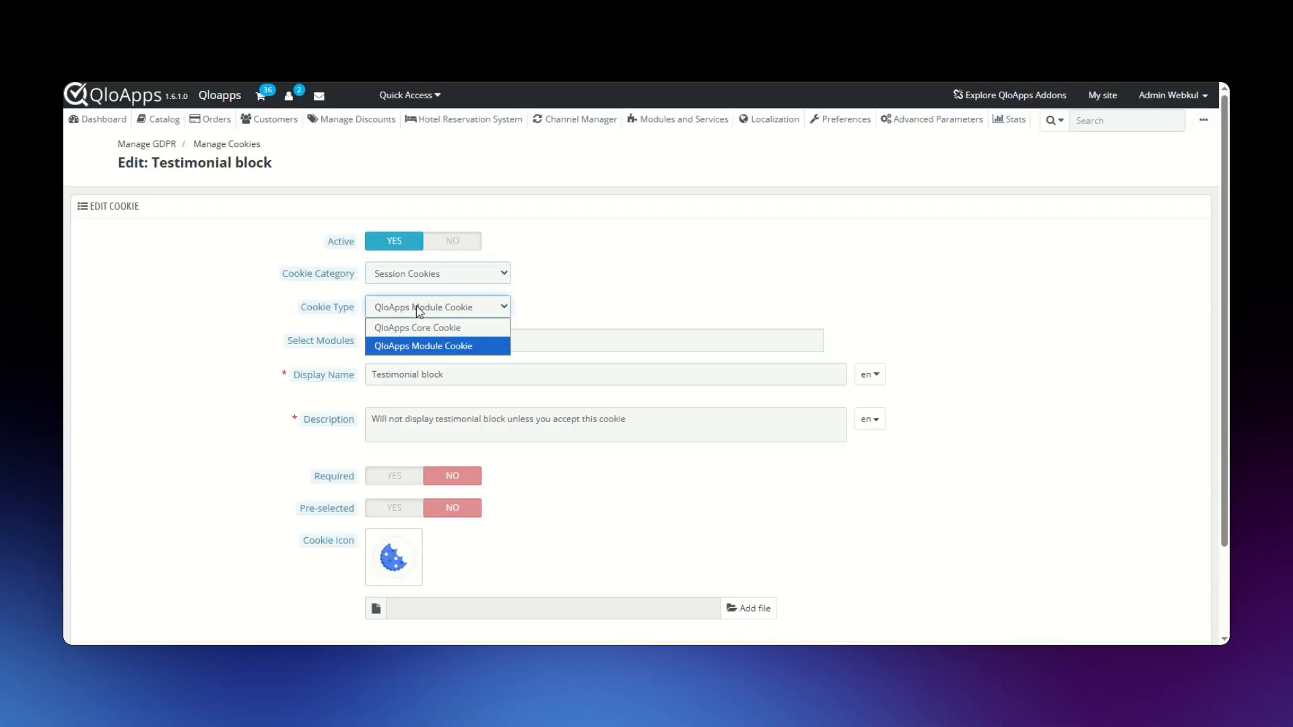
click(563, 296)
scroll(563, 296, down, 1)
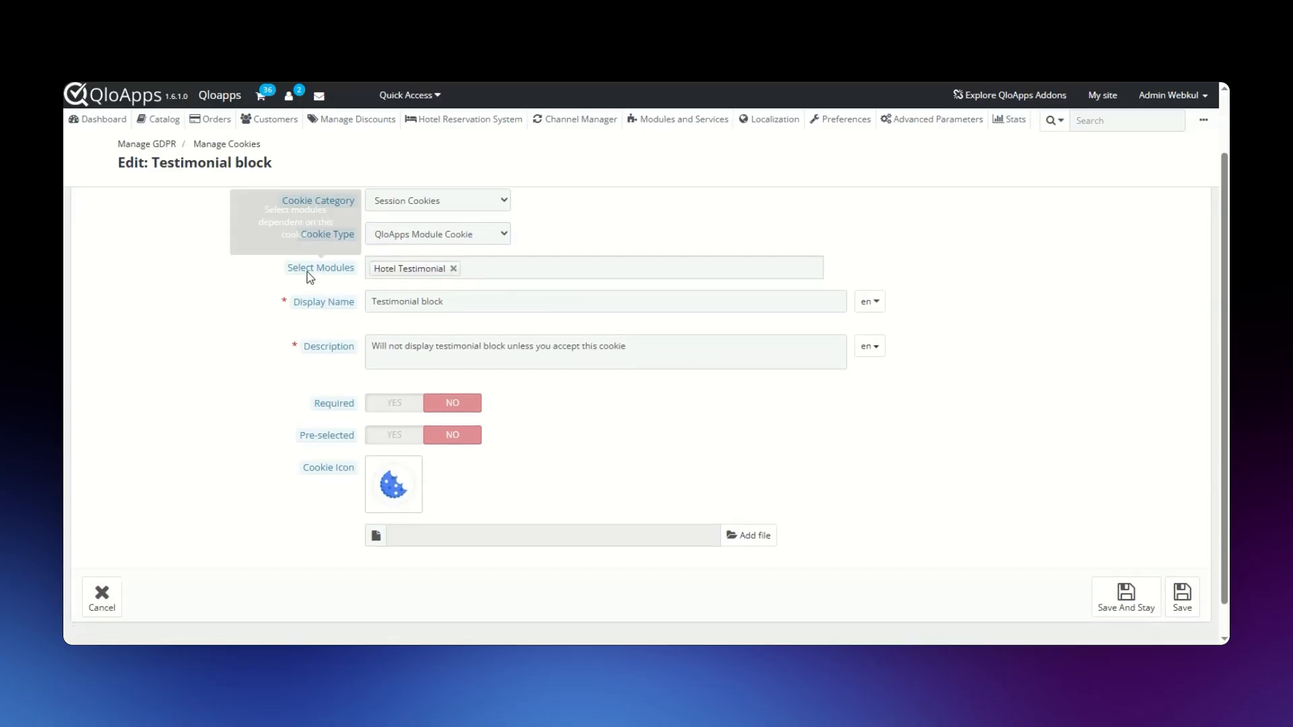
scroll(300, 277, down, 1)
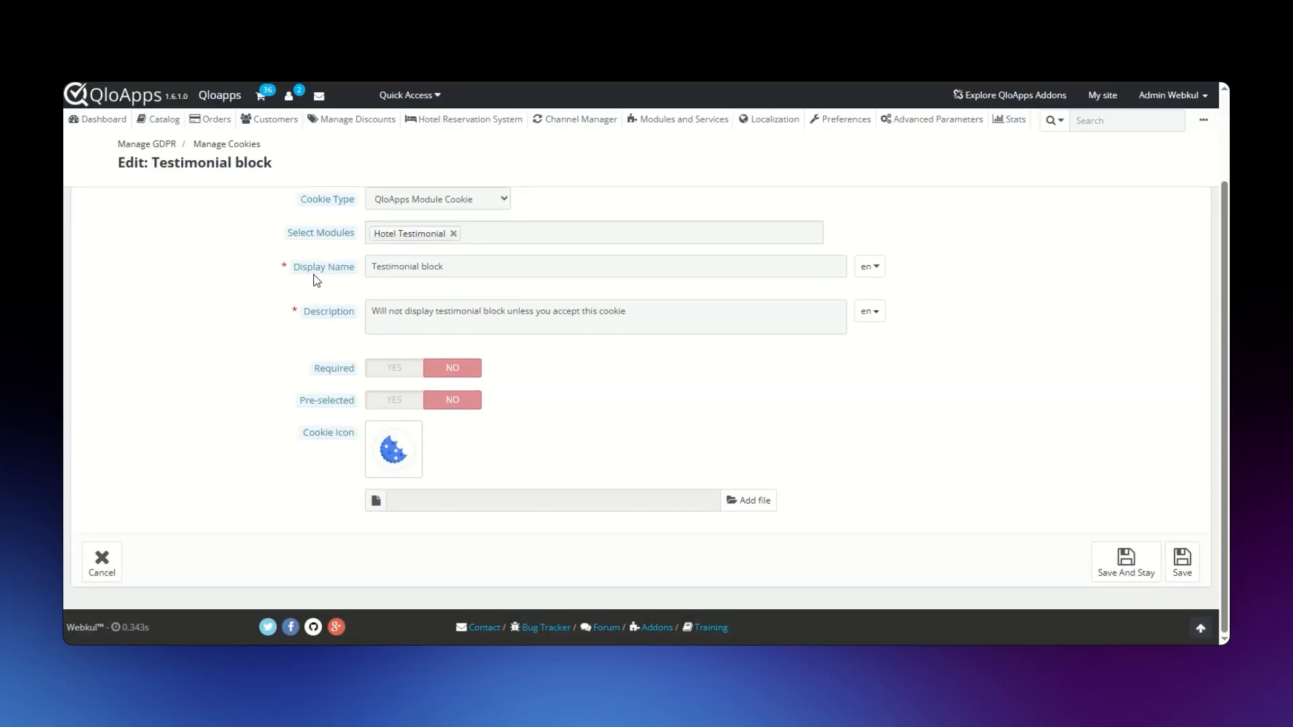
mouse_move(303, 319)
scroll(750, 455, up, 3)
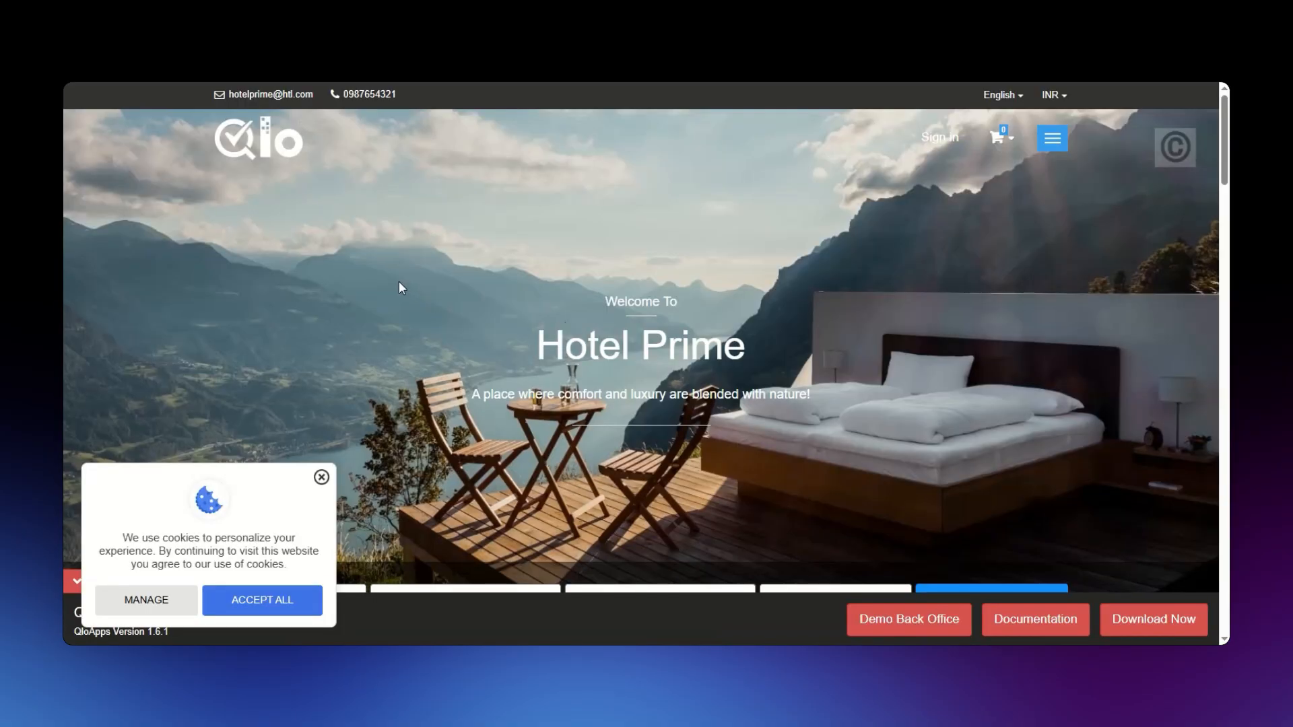
Accept all cookies on the Hotel Prime front-office website and go to the customer sign-in
click(269, 613)
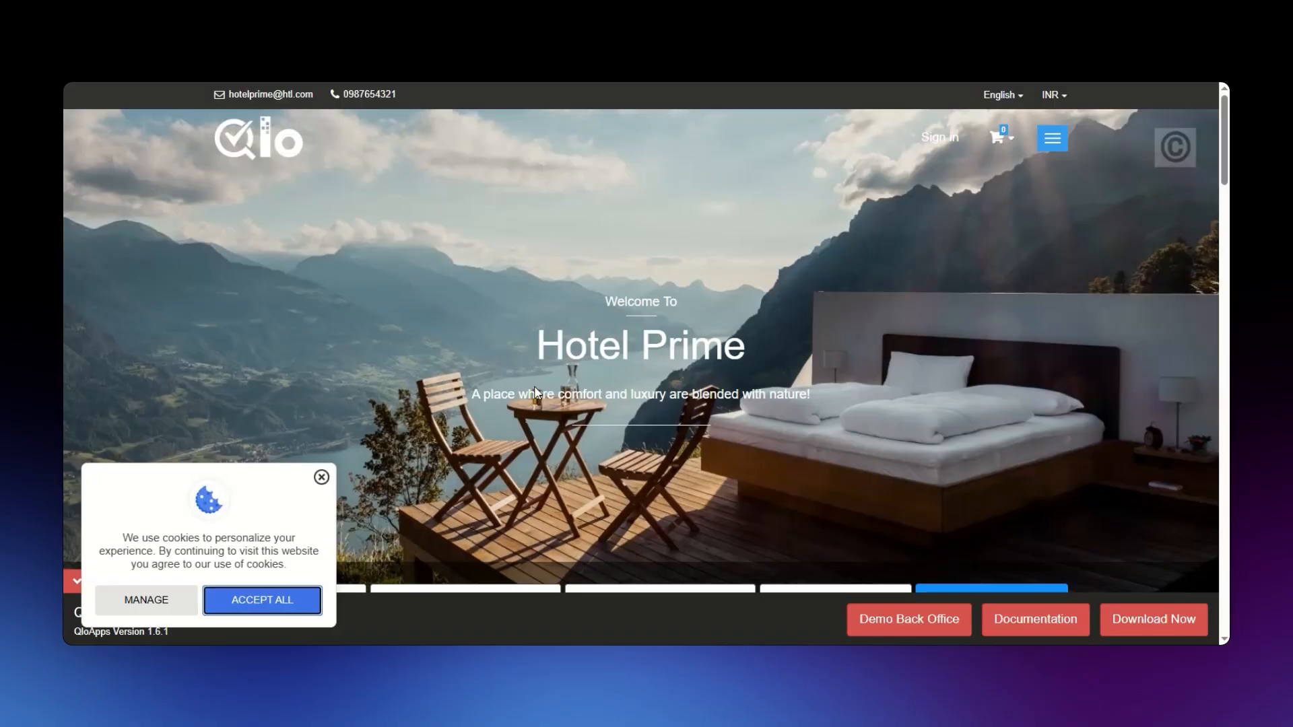
click(940, 137)
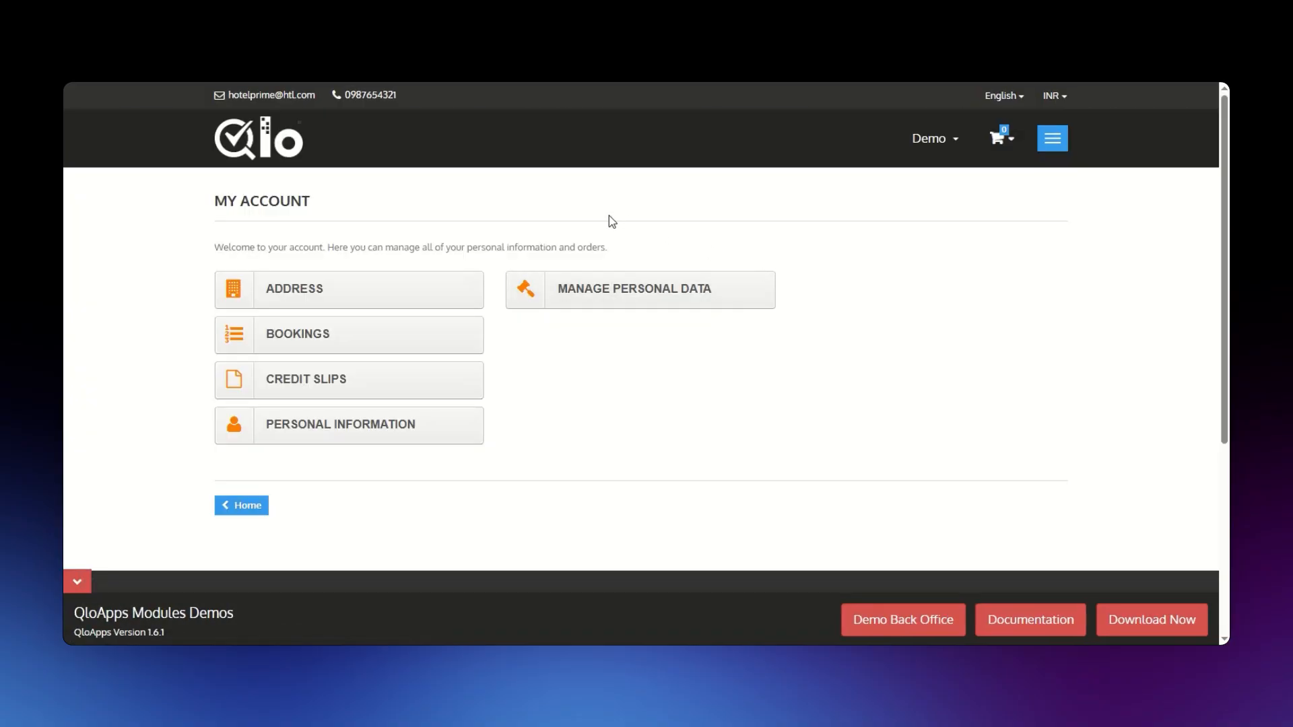
Open Manage Personal Data from the customer account and view its Personal Data Access, Rectification and Erasure sections
click(680, 291)
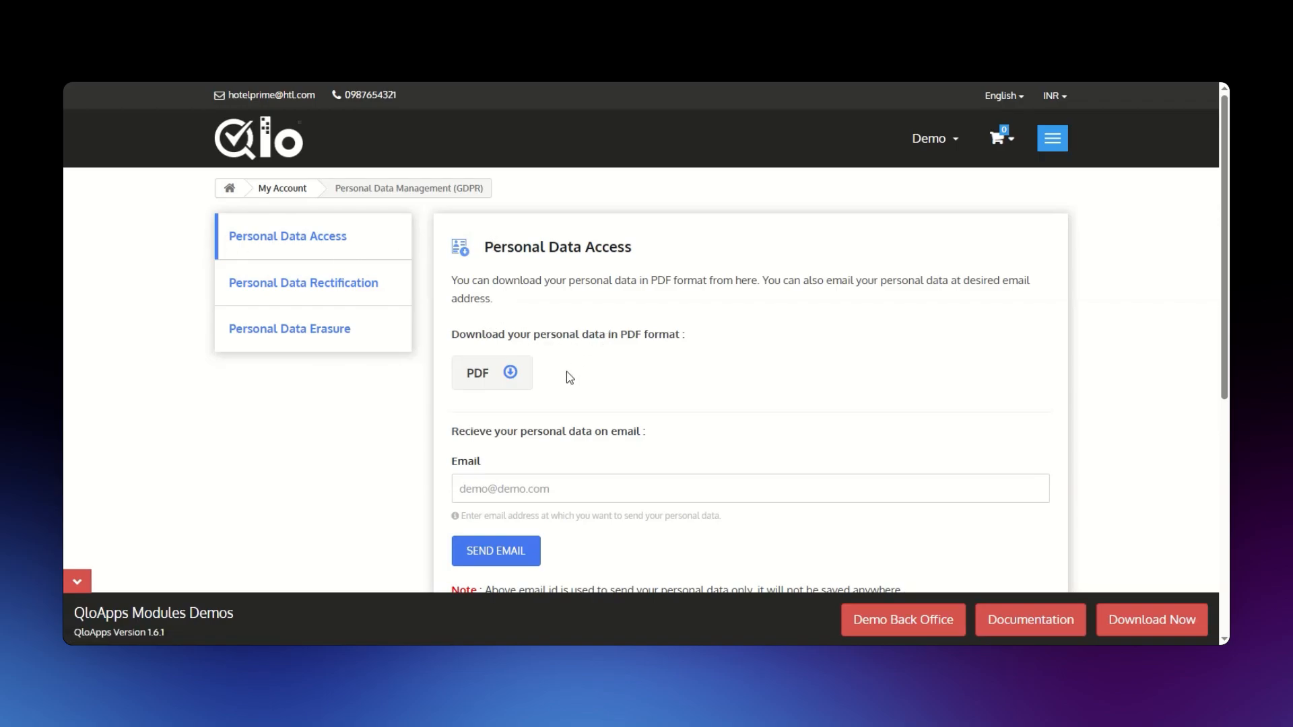
scroll(551, 380, down, 2)
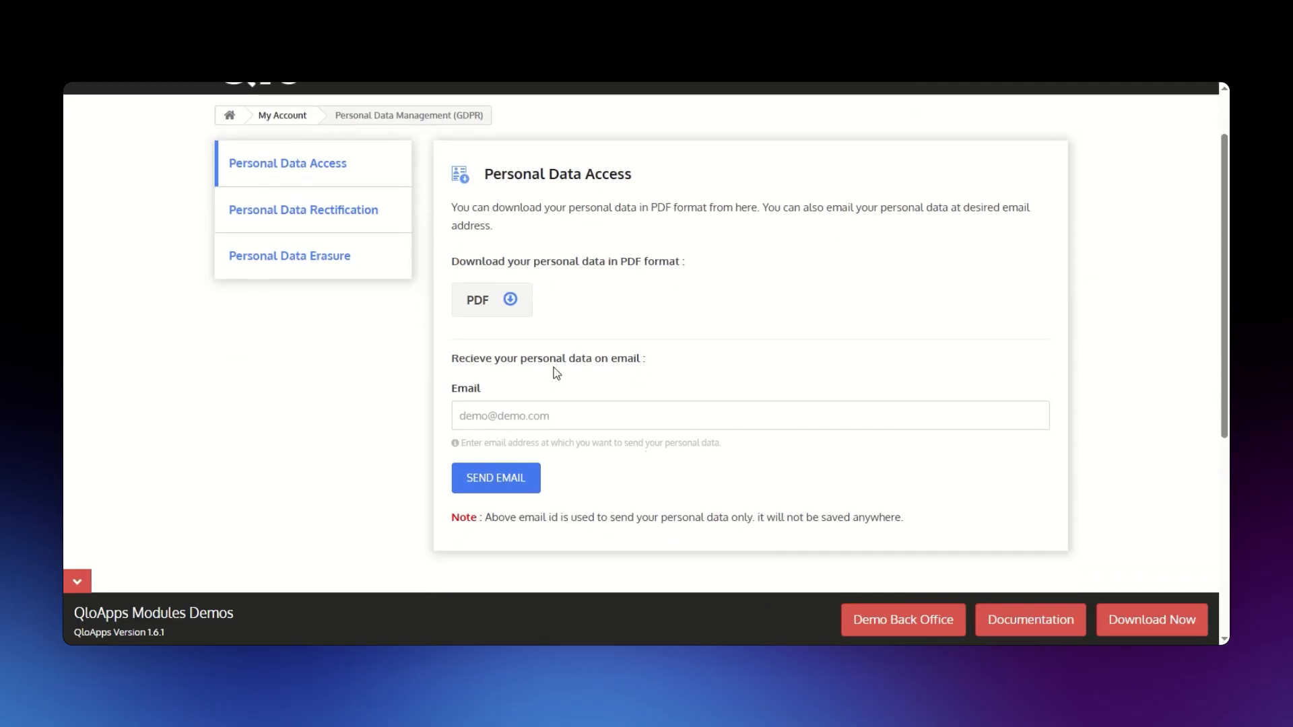
scroll(553, 367, up, 2)
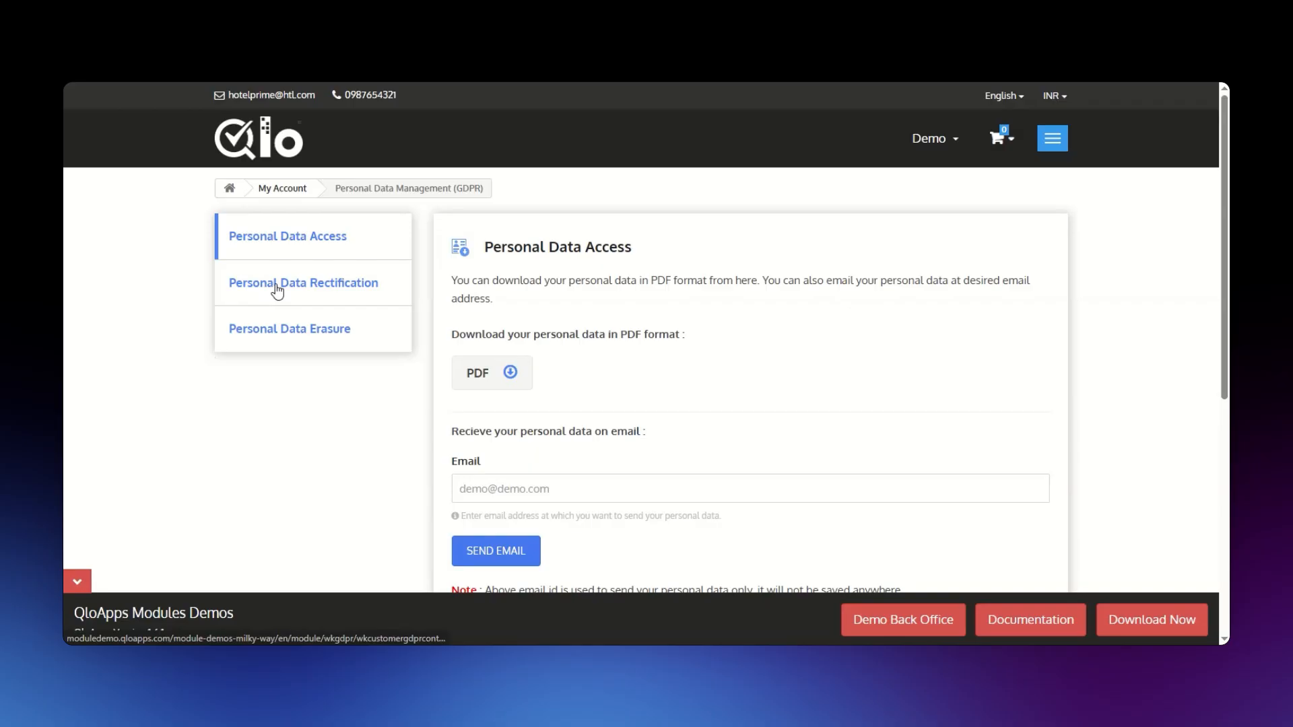
click(277, 290)
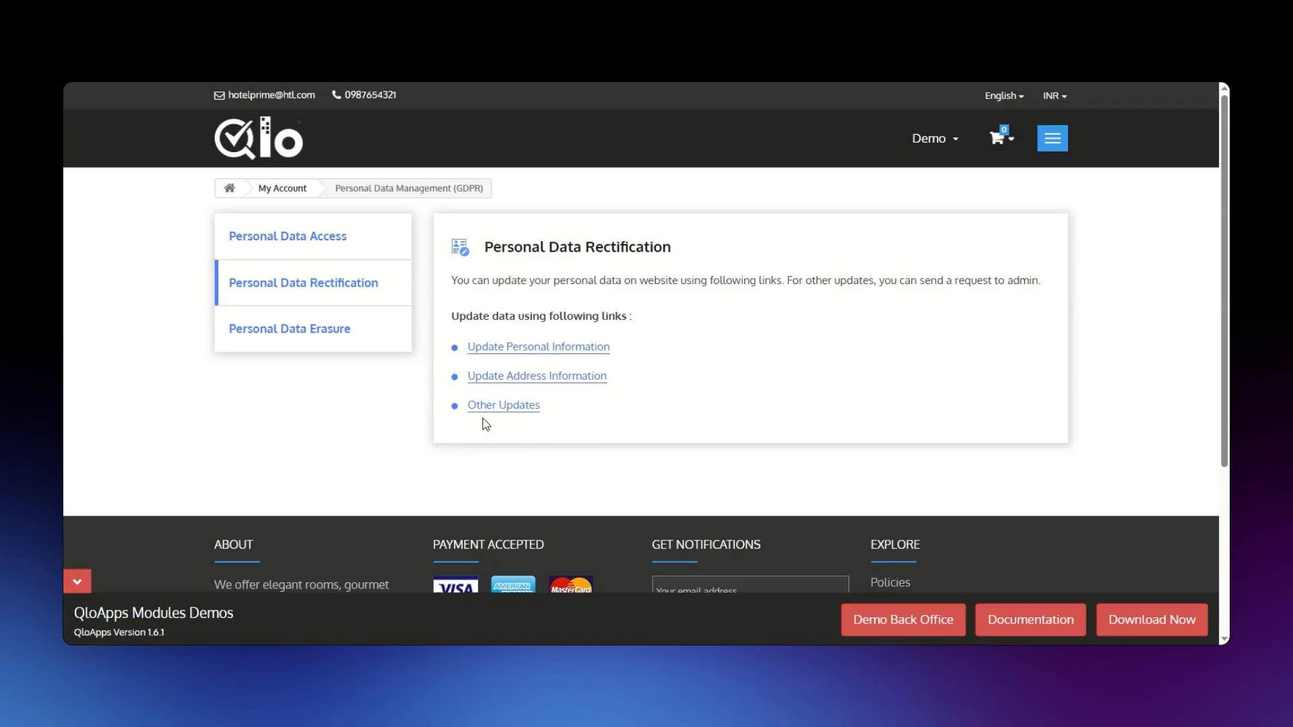
click(273, 332)
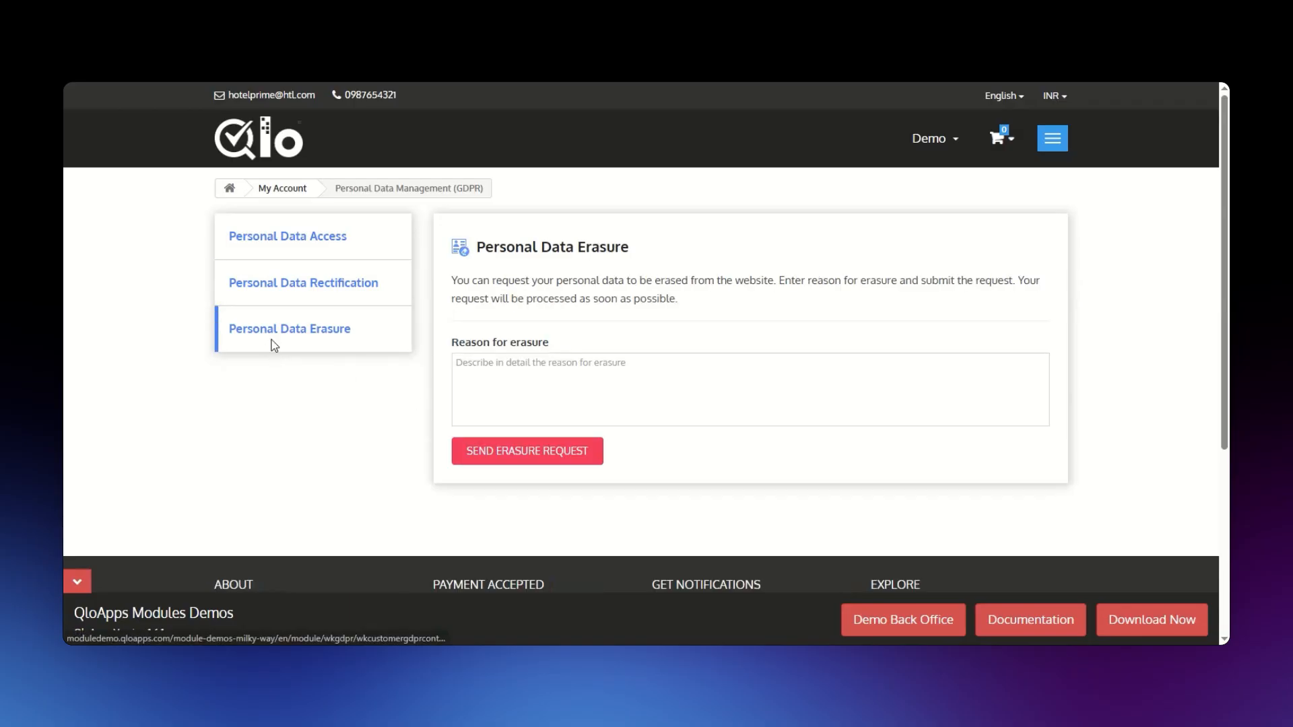